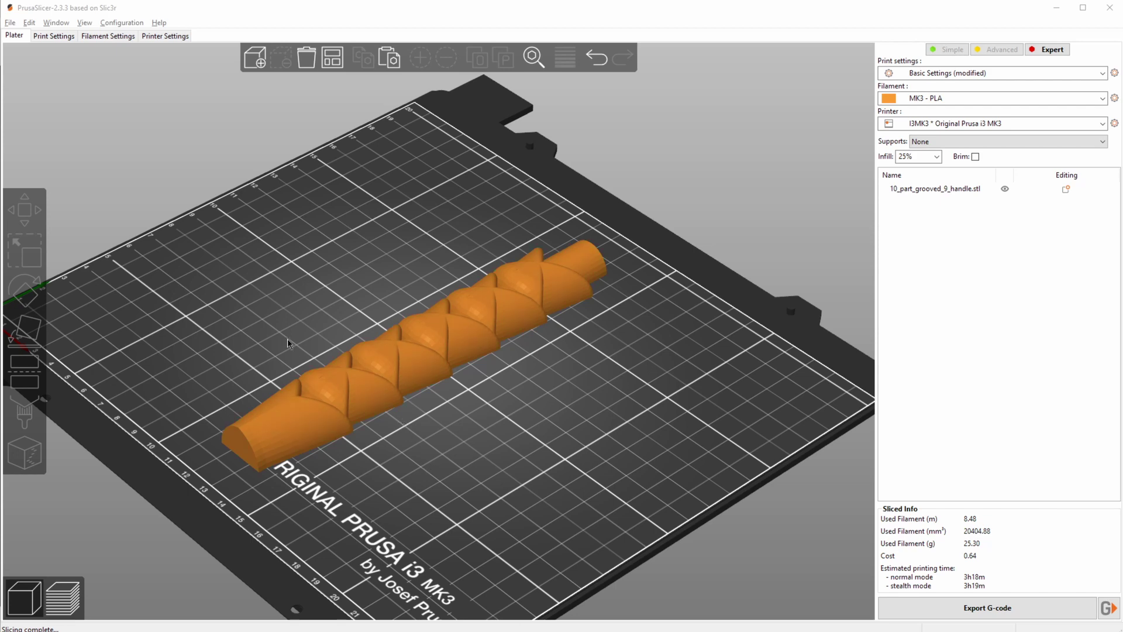
Orbit around the handle on the bed and briefly review the print speed settings
scroll(216, 293, up, 3)
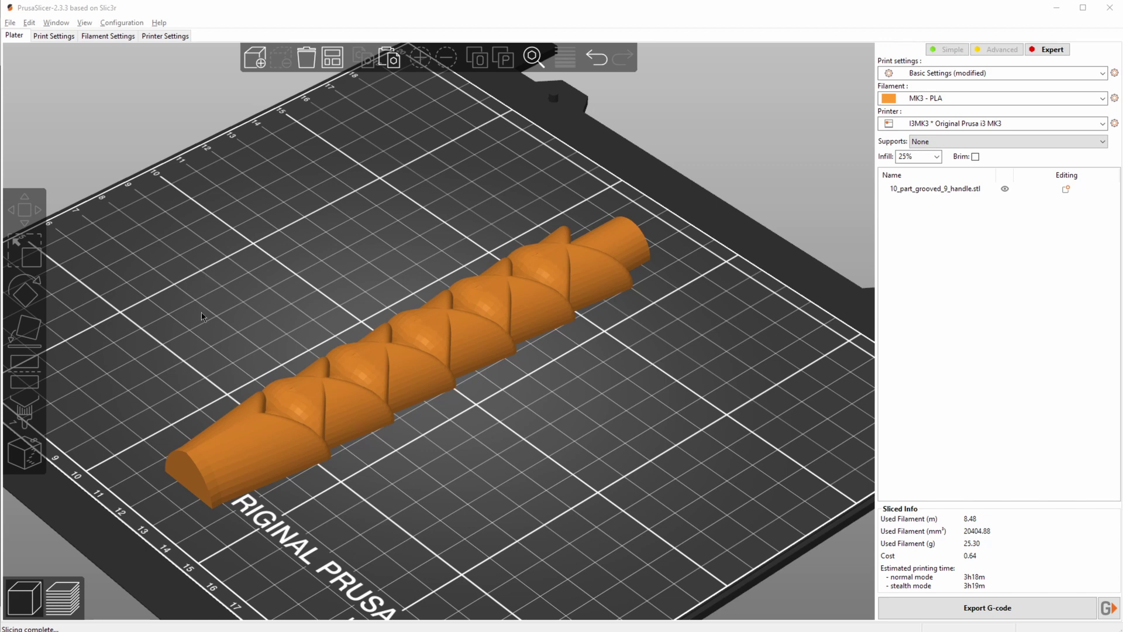
drag(201, 316, 291, 313)
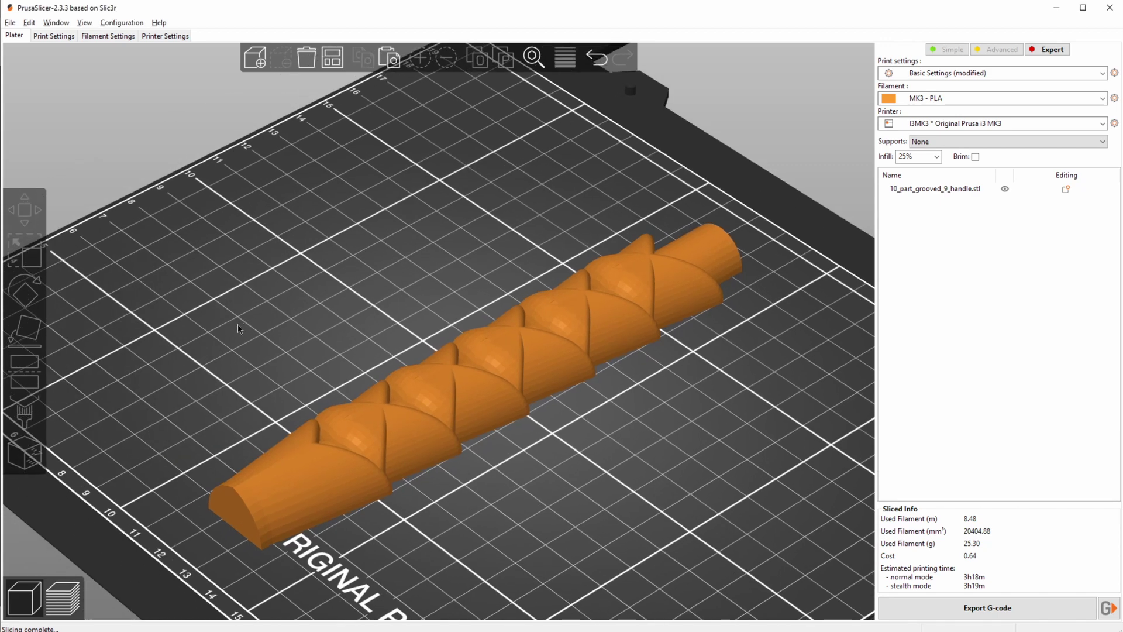
drag(249, 329, 681, 512)
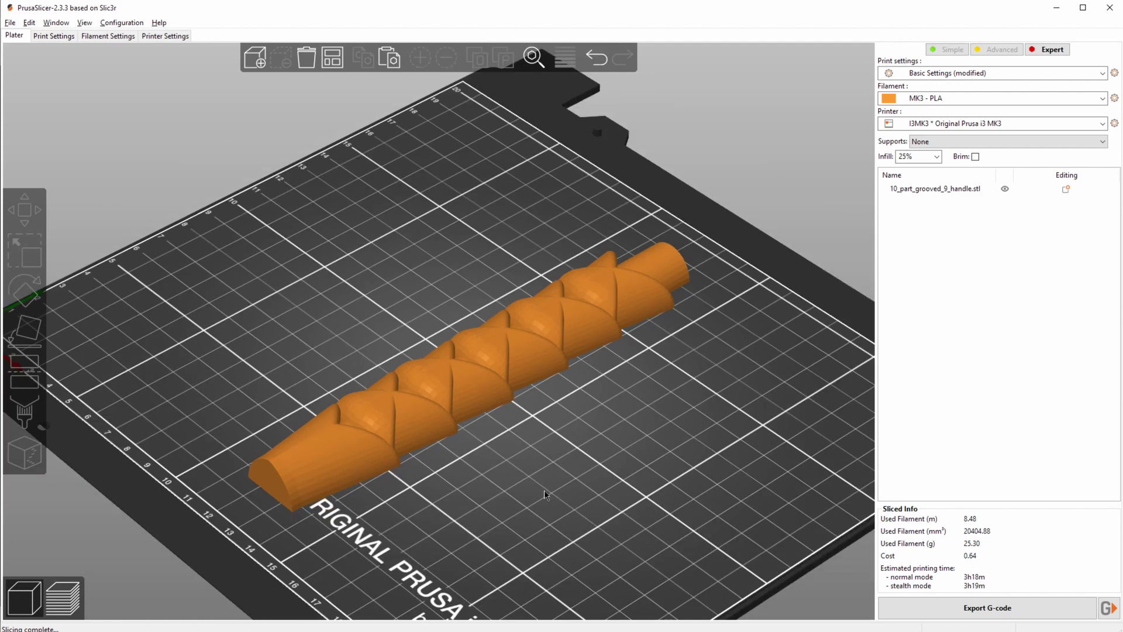
mouse_move(429, 504)
mouse_down()
mouse_move(467, 515)
mouse_move(425, 502)
mouse_up()
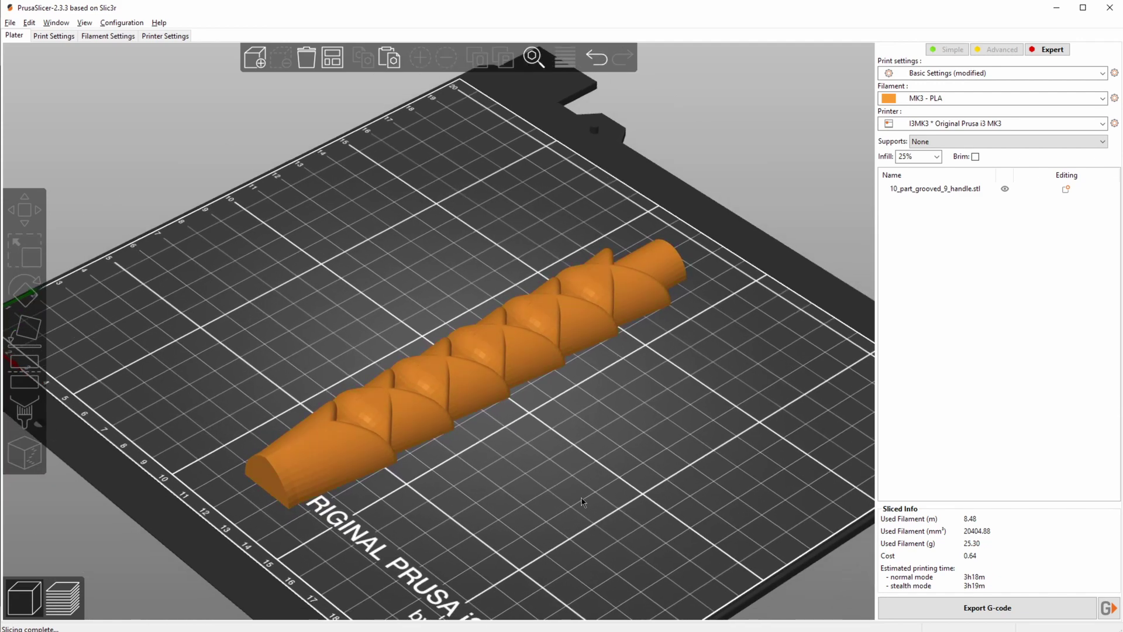
drag(582, 502, 104, 398)
scroll(104, 398, up, 5)
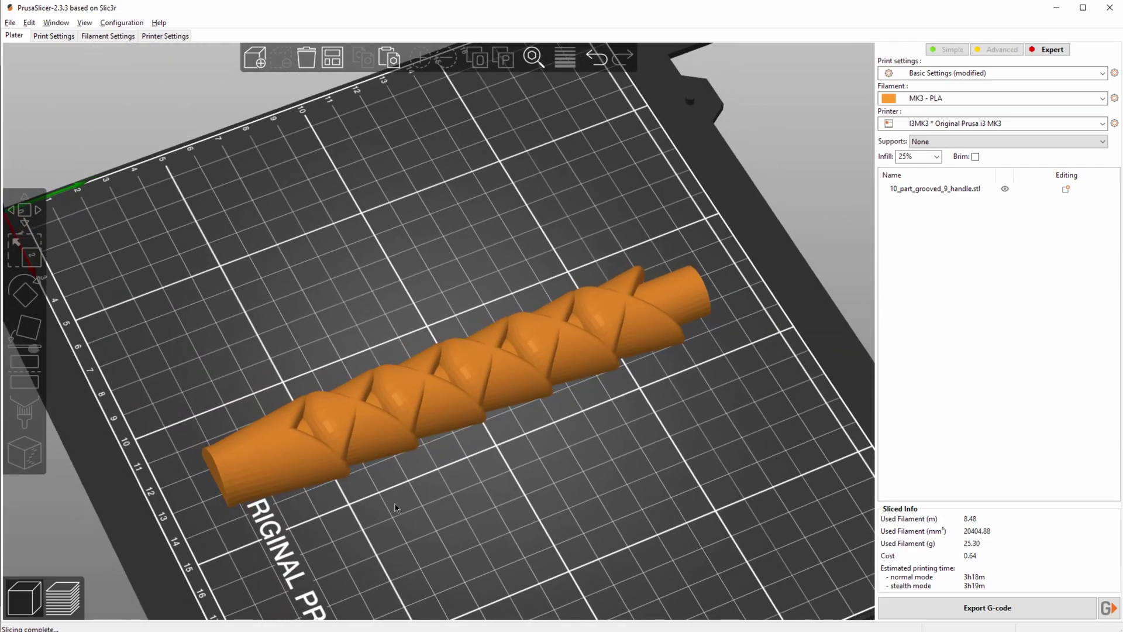
drag(395, 507, 426, 514)
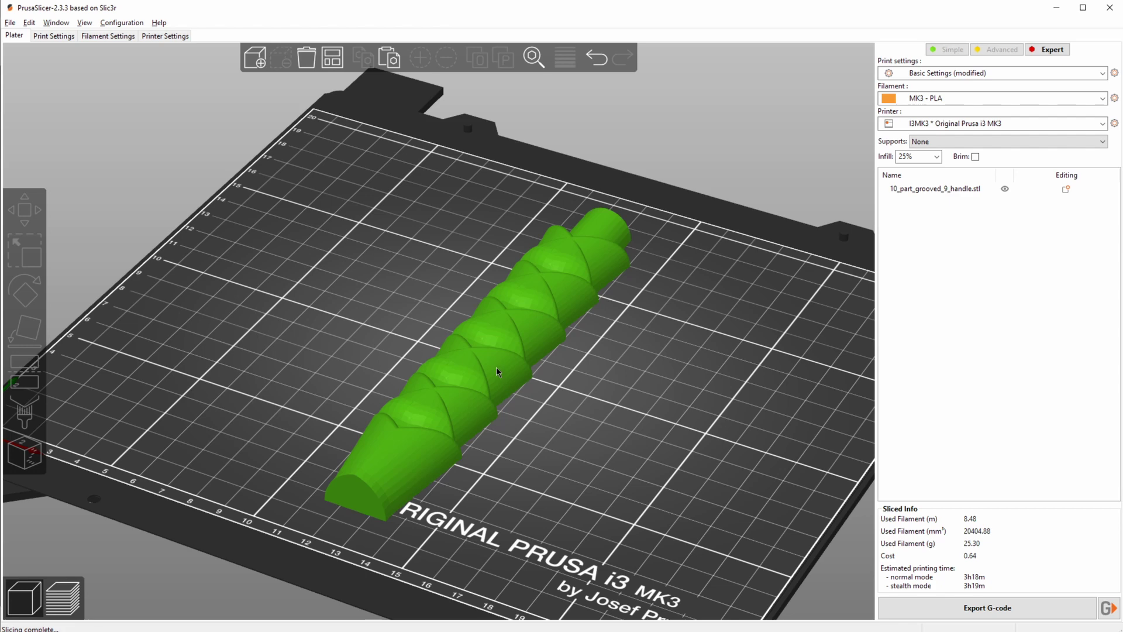
click(47, 36)
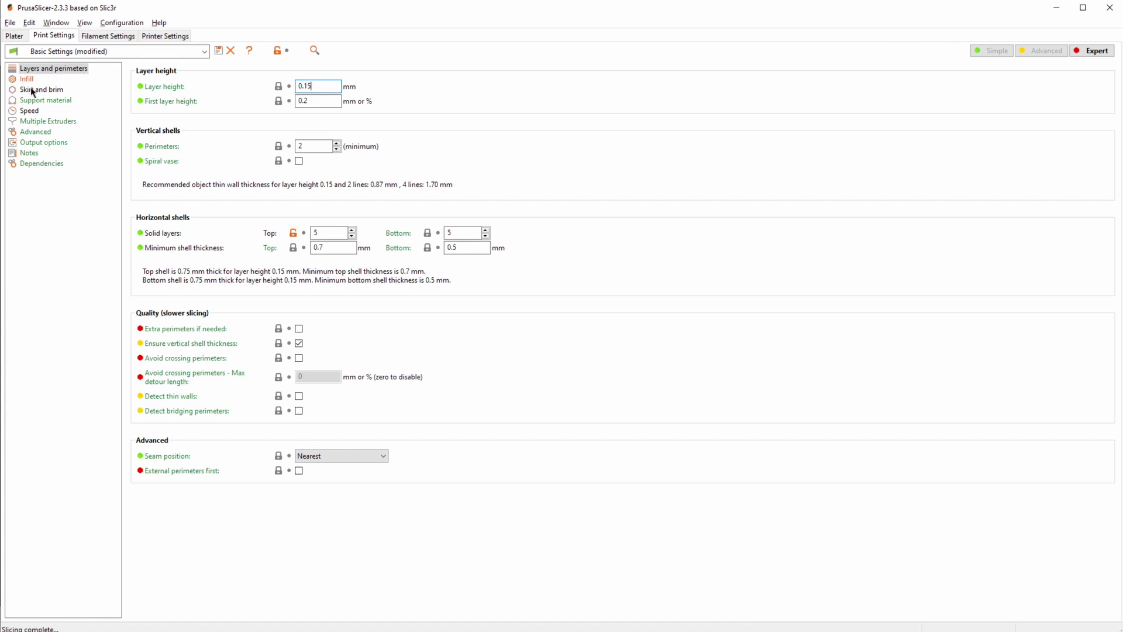
click(31, 108)
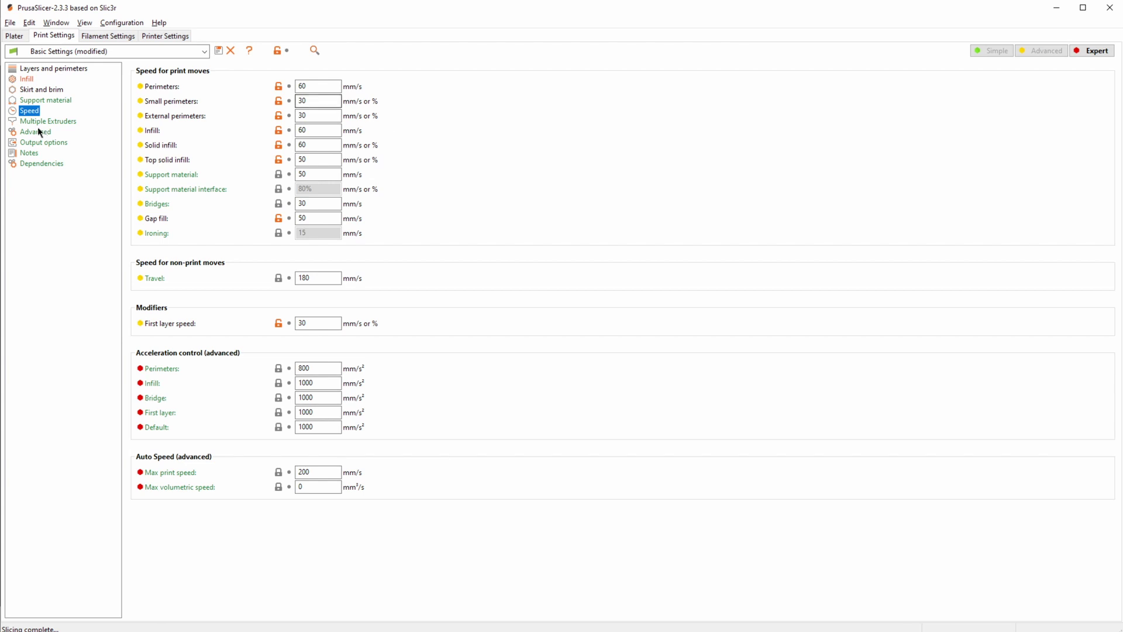
click(19, 38)
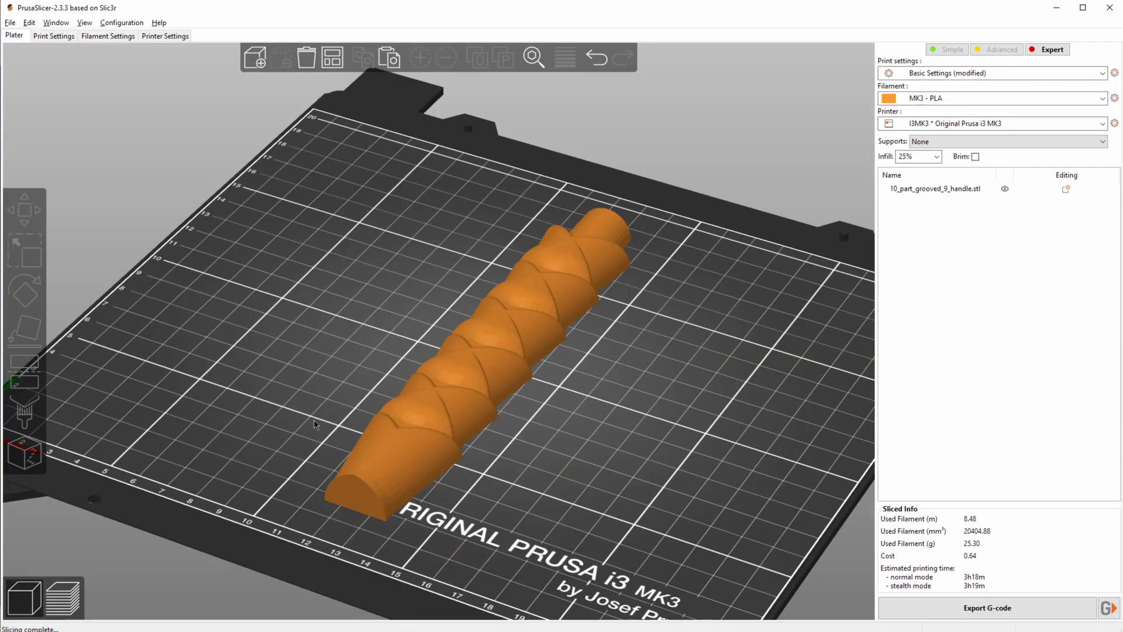
Inspect the sliced preview's 25% infill by lowering the layer slider, then restore all layers
click(62, 597)
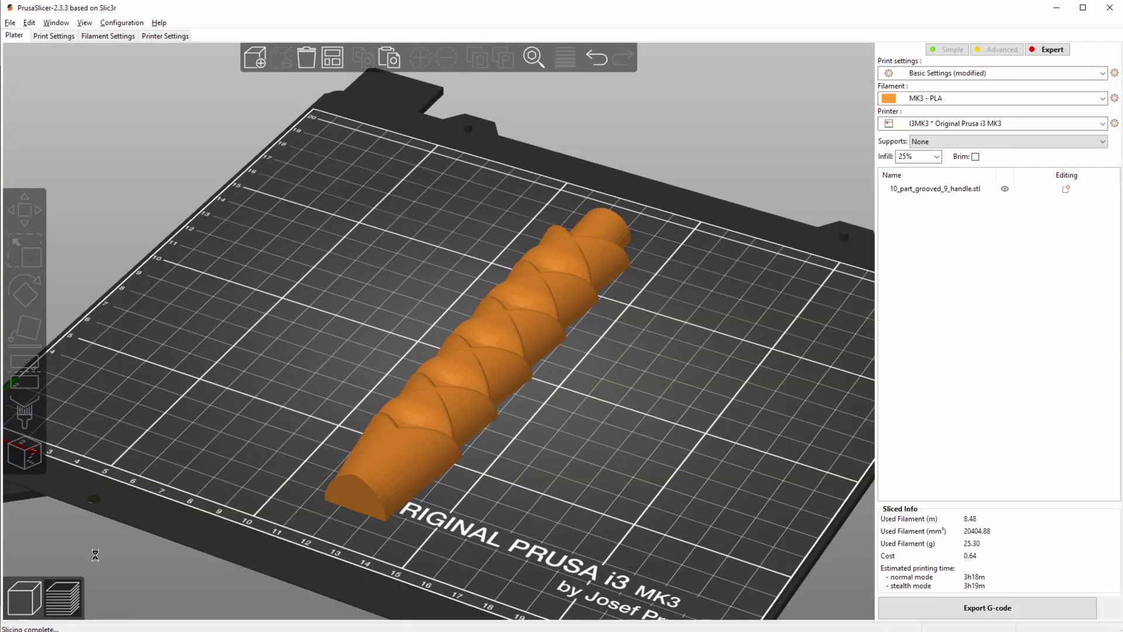
scroll(529, 450, up, 2)
drag(529, 450, 473, 233)
mouse_move(373, 448)
mouse_down()
mouse_move(410, 351)
mouse_move(380, 453)
mouse_up()
drag(447, 322, 475, 321)
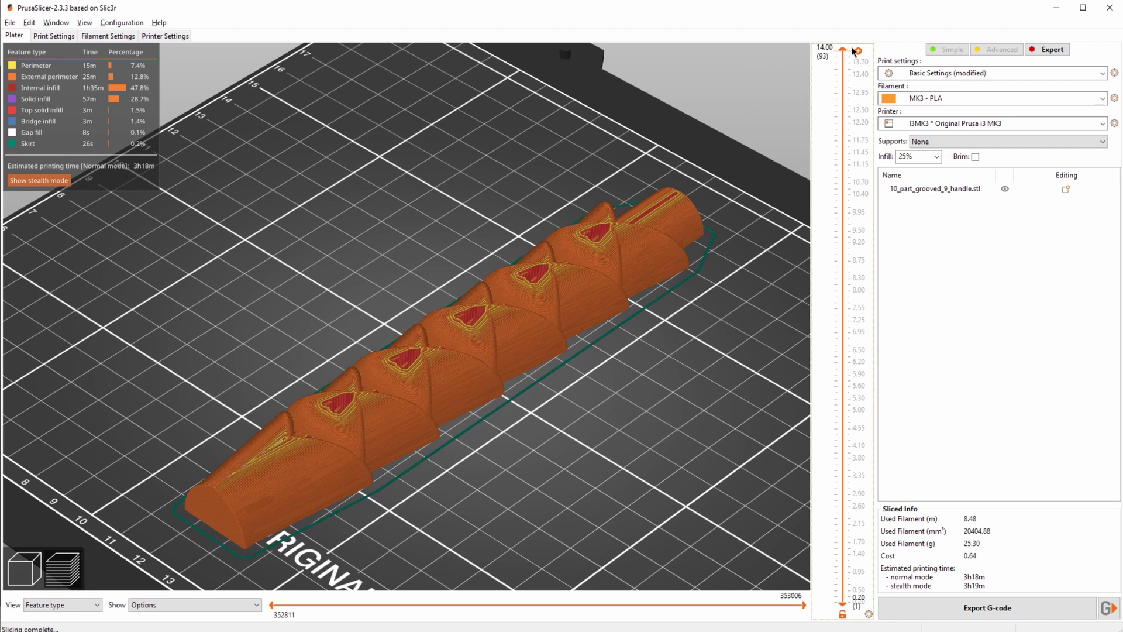
drag(842, 50, 832, 415)
scroll(597, 380, up, 5)
scroll(529, 378, up, 8)
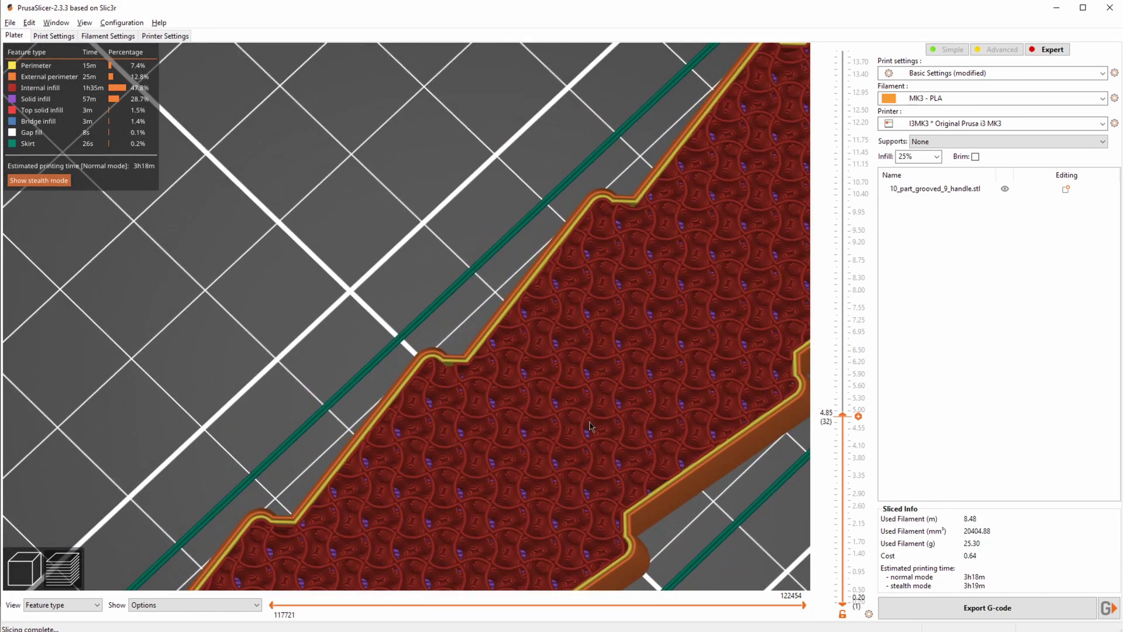
scroll(432, 276, down, 10)
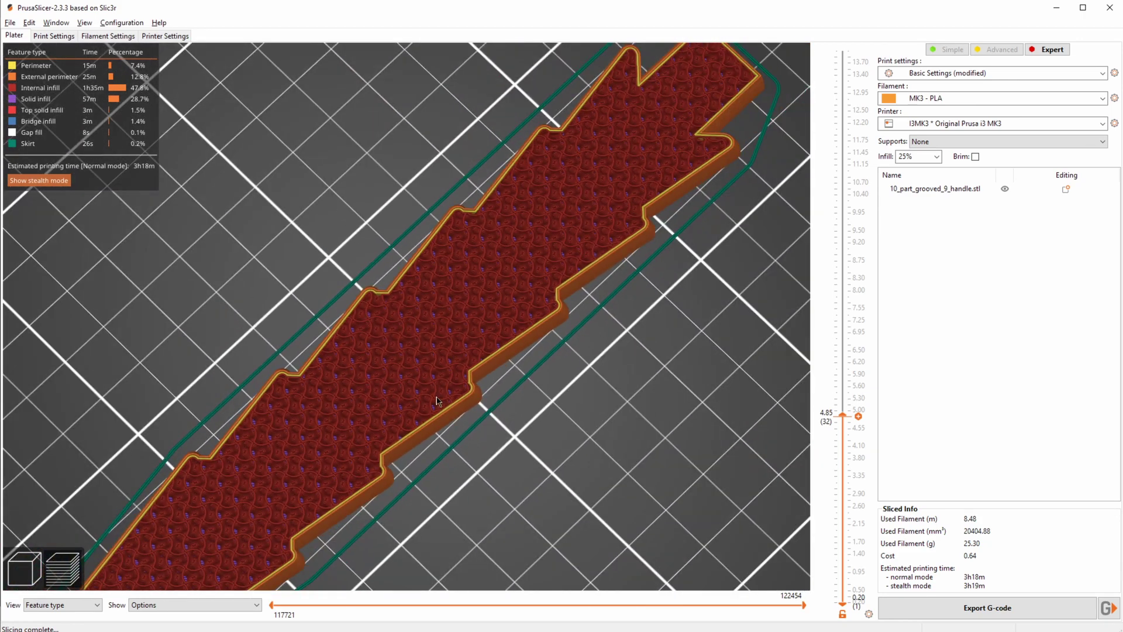
drag(584, 431, 576, 408)
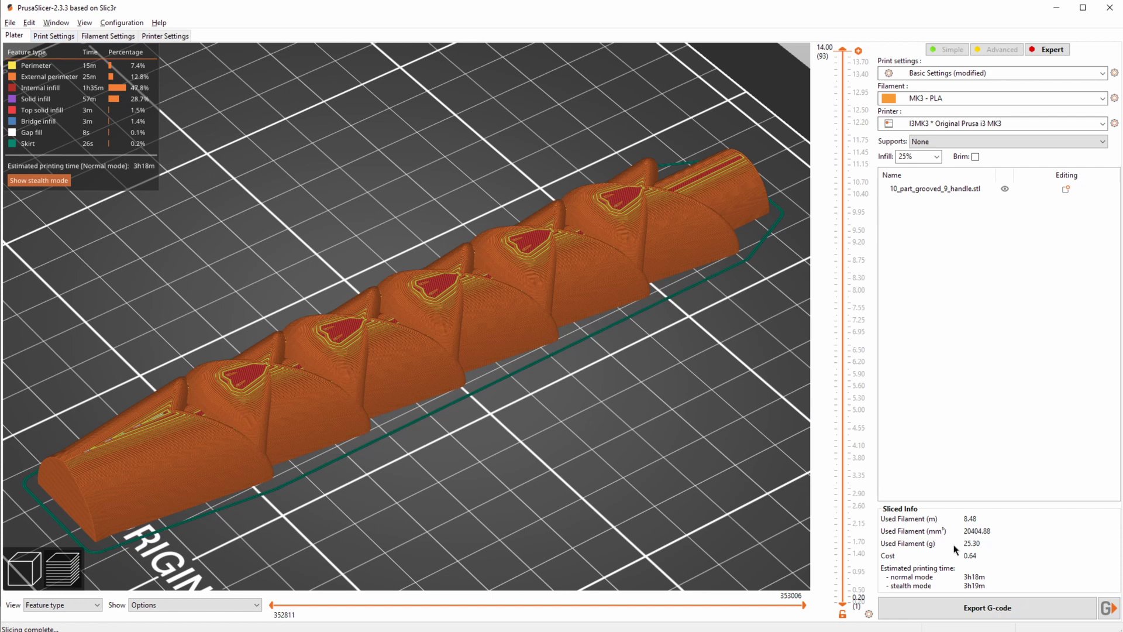
key(Tab)
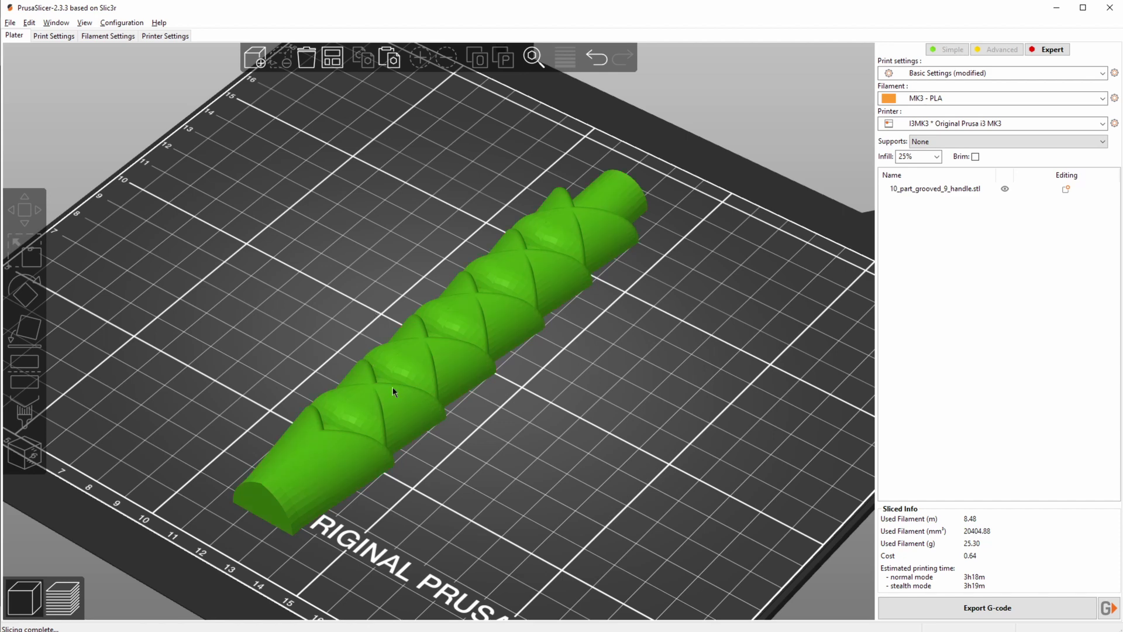
Set infill density to 15% and inspect the re-sliced infill down to layer 44
scroll(393, 391, up, 2)
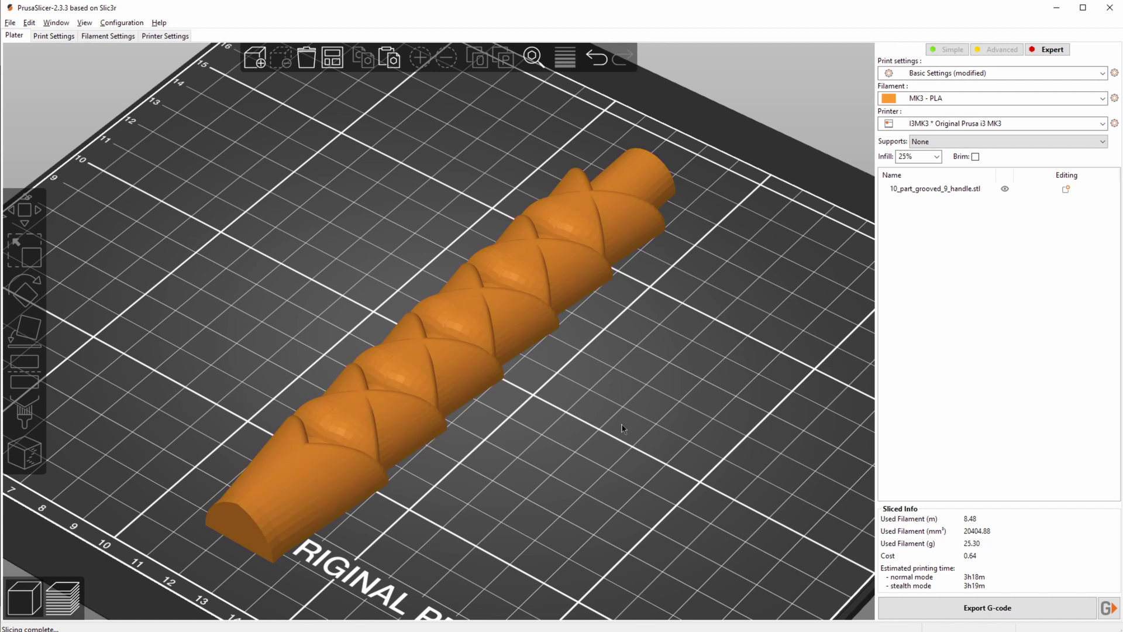
click(936, 157)
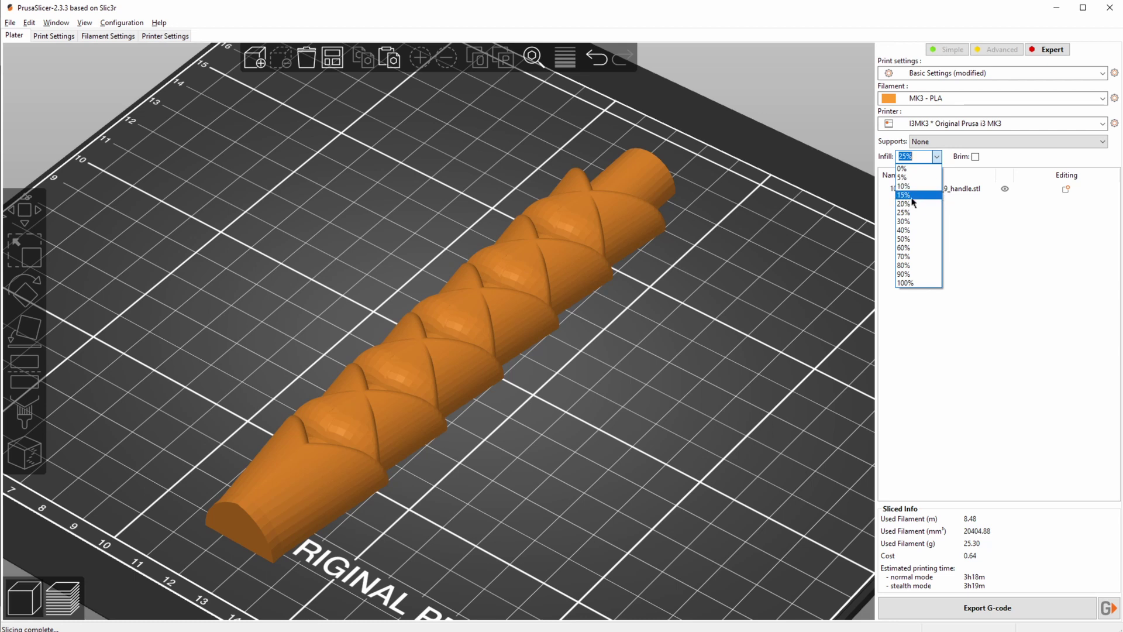
click(911, 197)
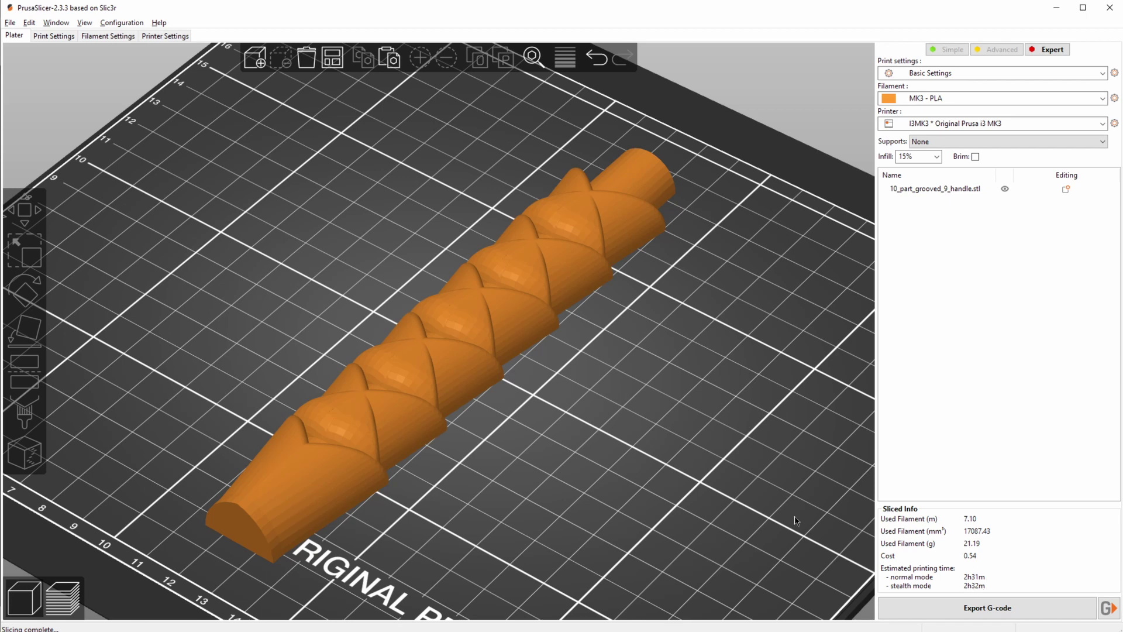
click(63, 598)
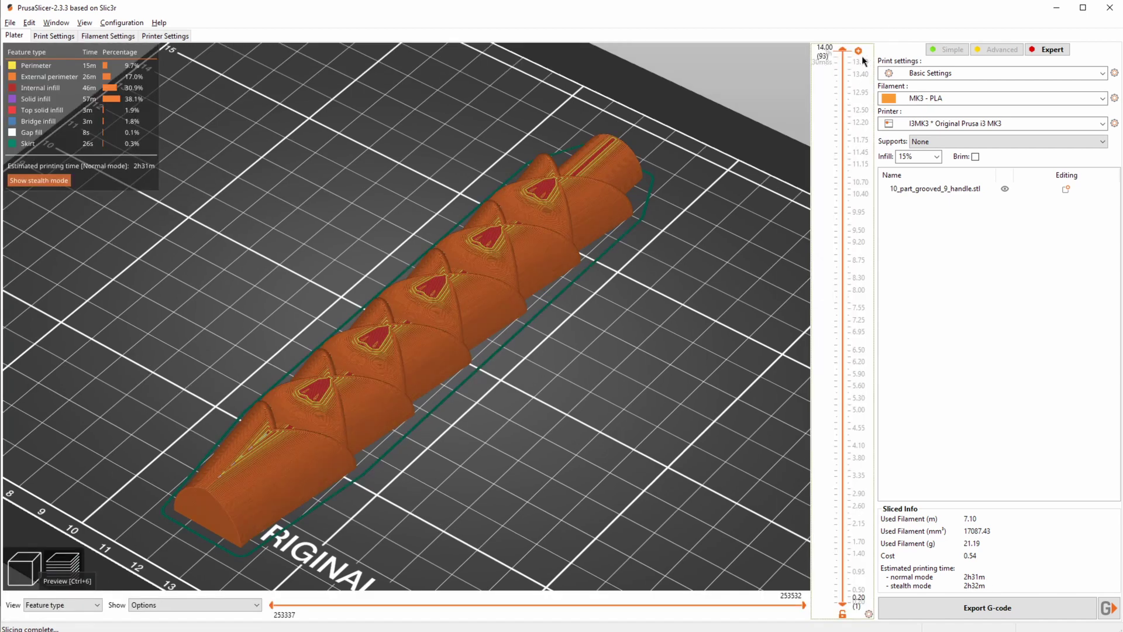
drag(858, 53, 460, 358)
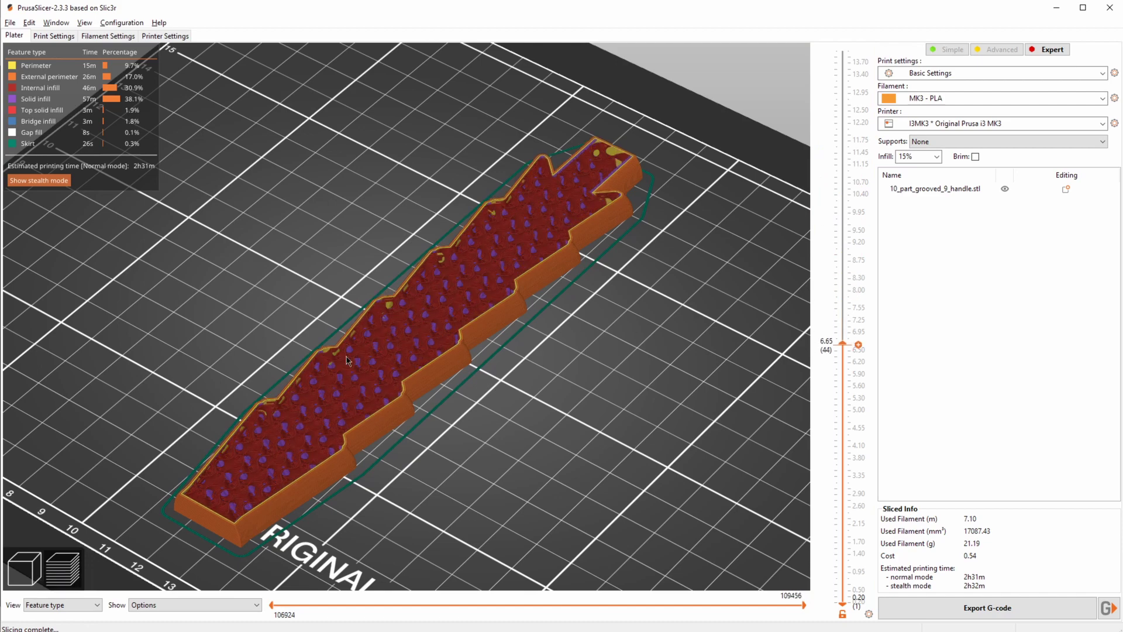
drag(499, 316, 495, 358)
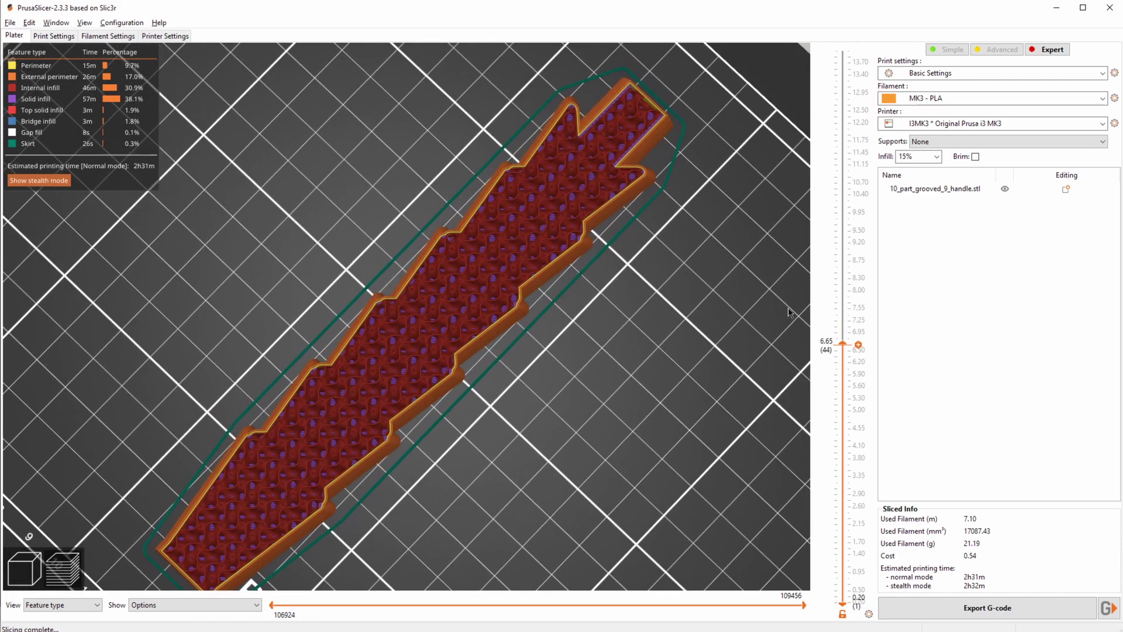
drag(842, 345, 842, 50)
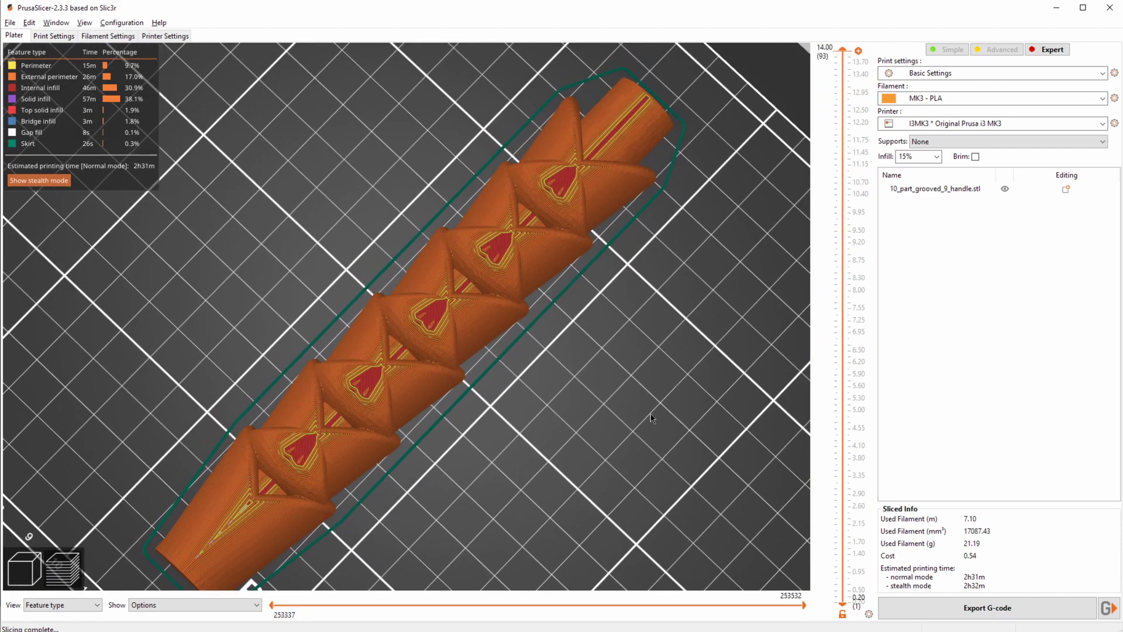
Check the layer height under Layers and perimeters, then list Infill's fill patterns (Gyroid current)
key(0)
click(41, 35)
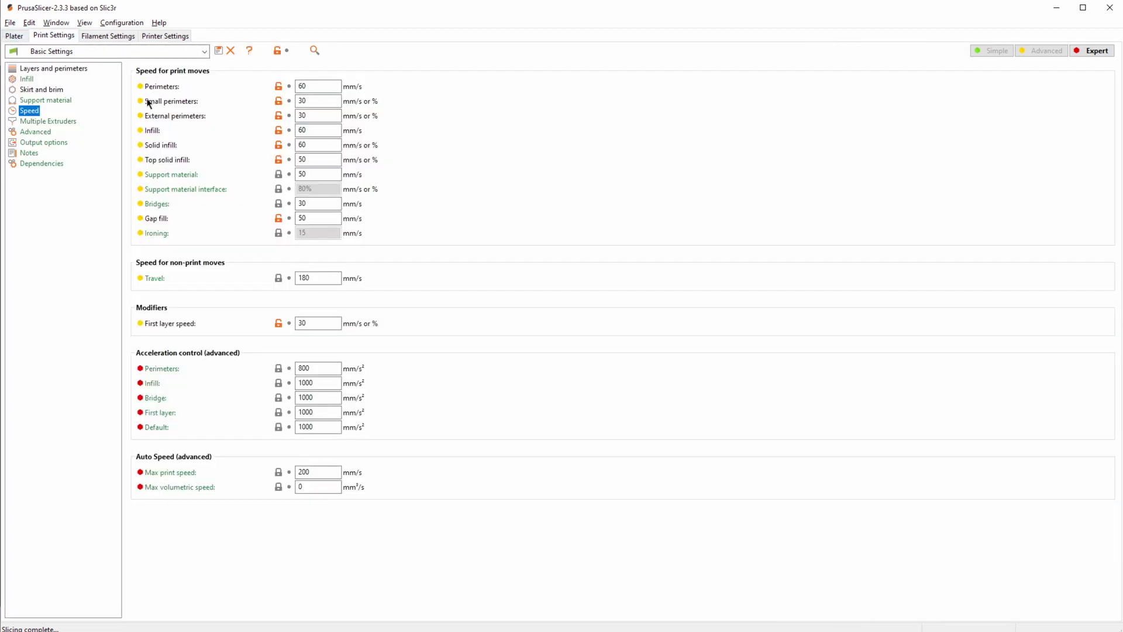
click(48, 69)
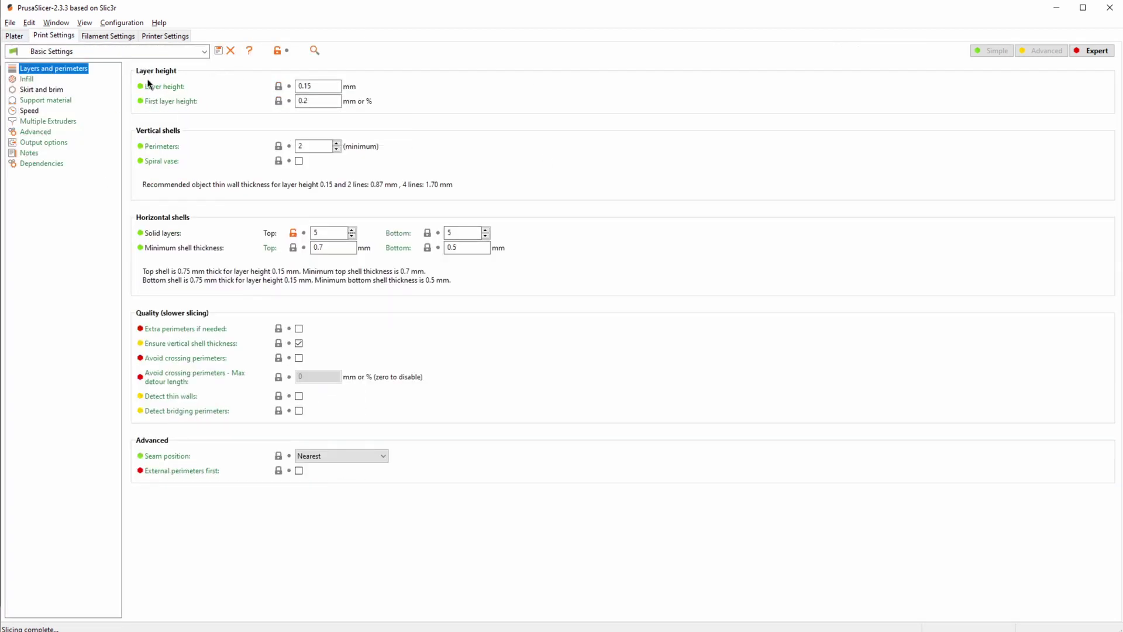
click(311, 86)
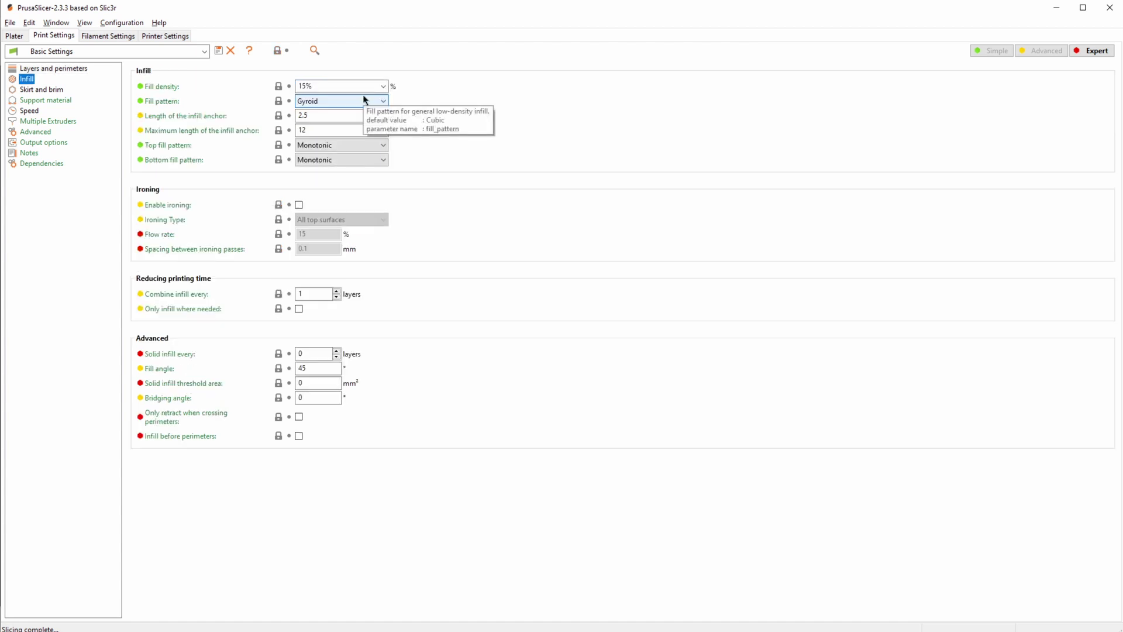
click(363, 99)
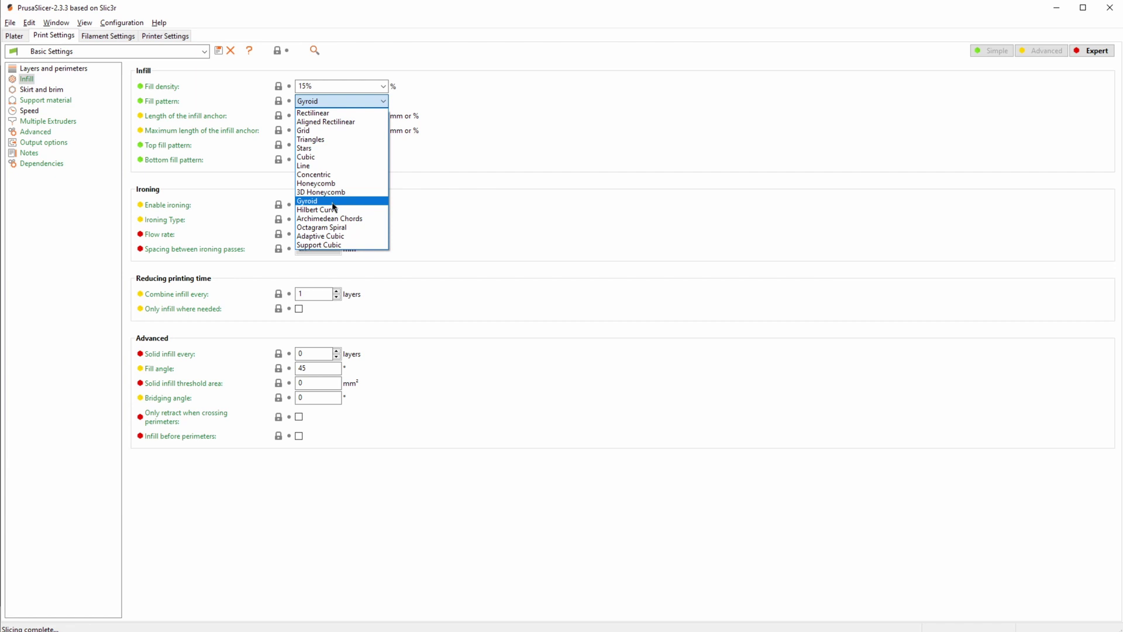
Switch the fill pattern from Gyroid to Rectilinear and inspect the re-sliced lower layers
click(331, 113)
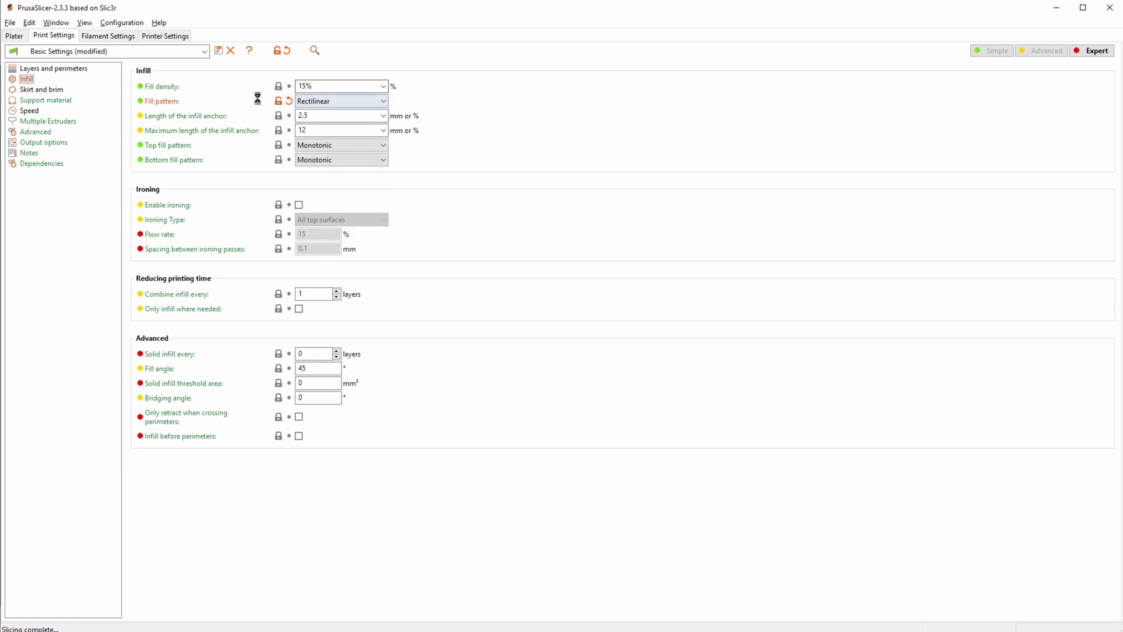
click(14, 36)
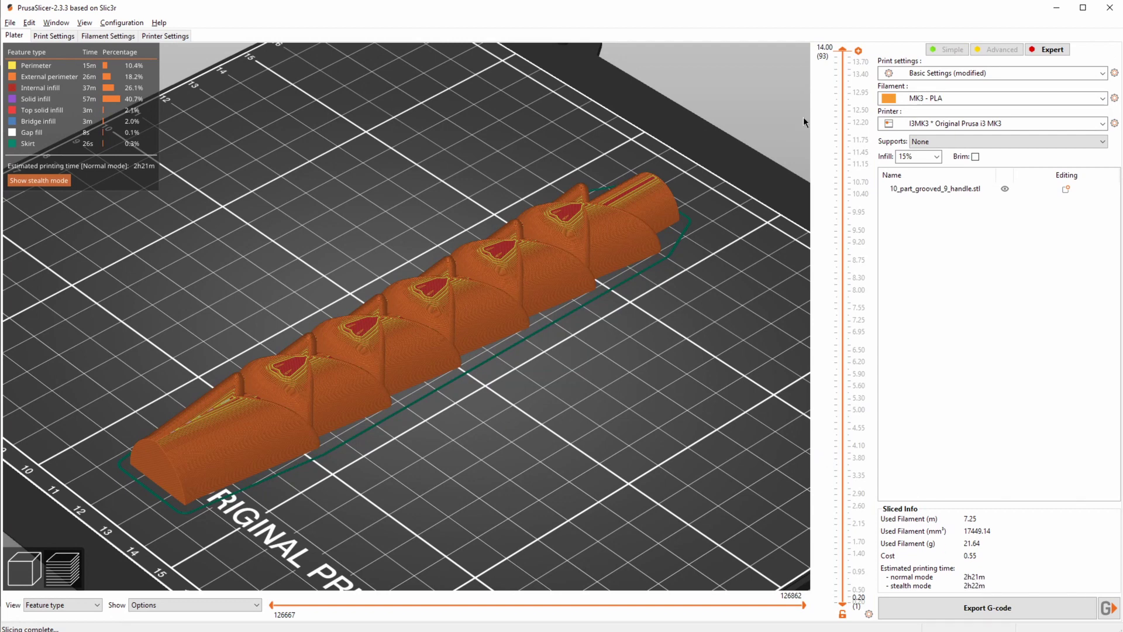
drag(842, 49, 837, 420)
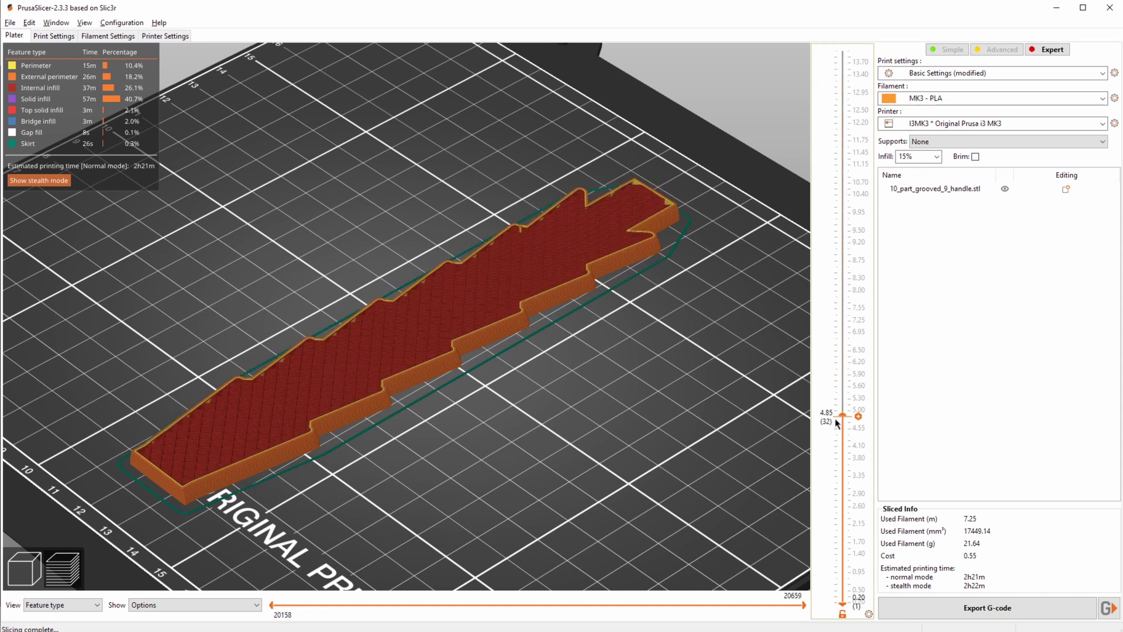
drag(503, 327, 532, 325)
key(ctrl+2)
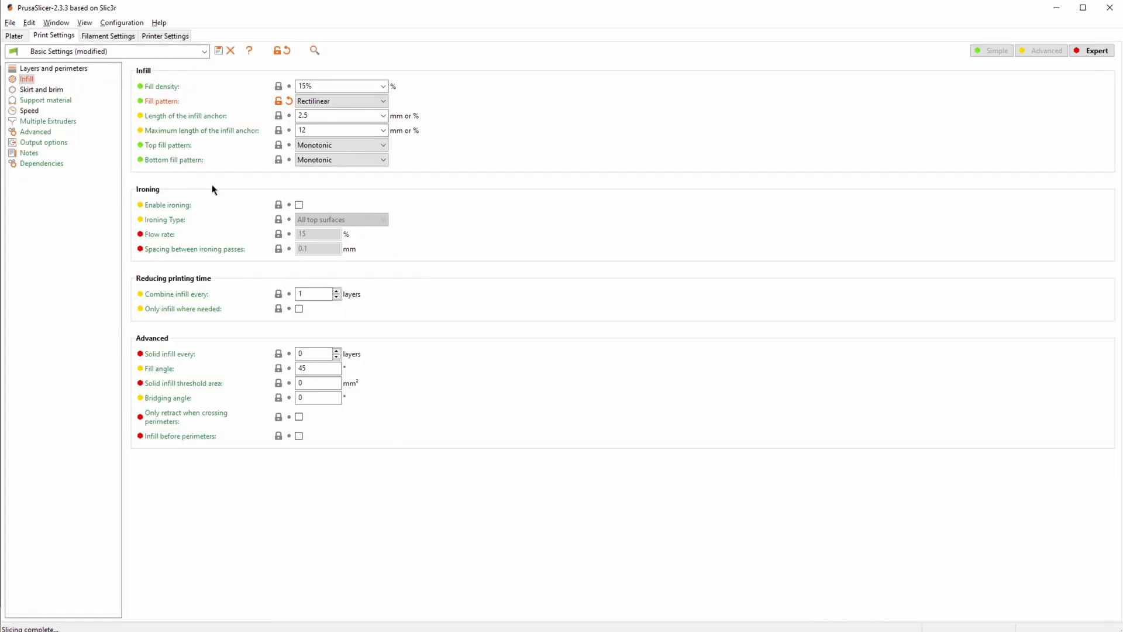
Combine infill every 2 layers and confirm the 2h3m estimate in the preview
mouse_move(181, 296)
click(339, 292)
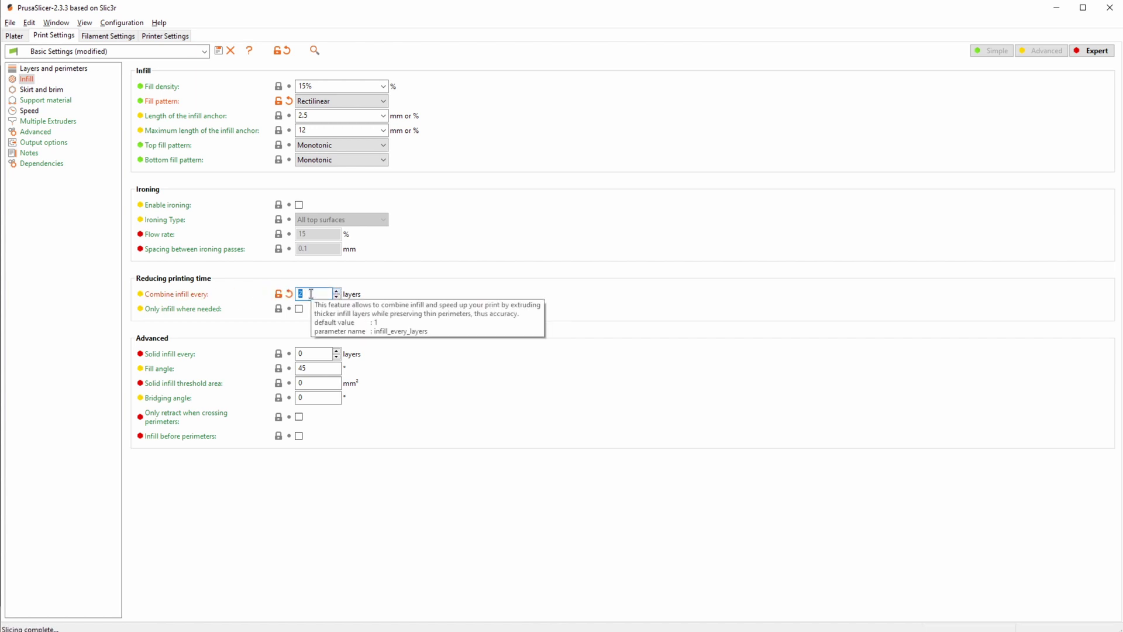
key(ctrl+1)
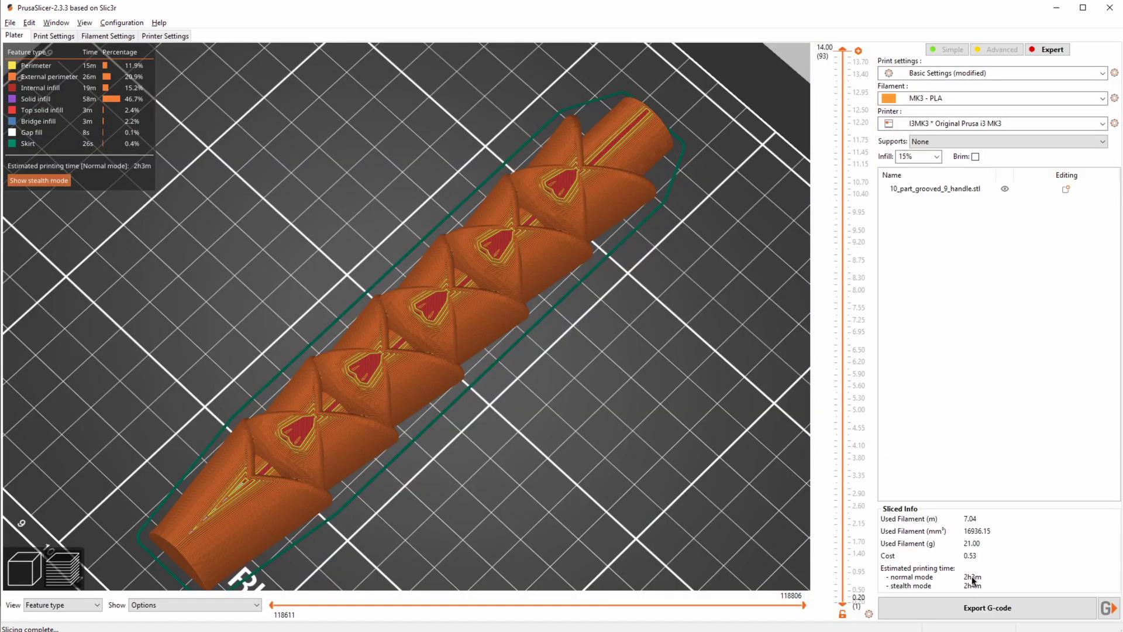
click(54, 35)
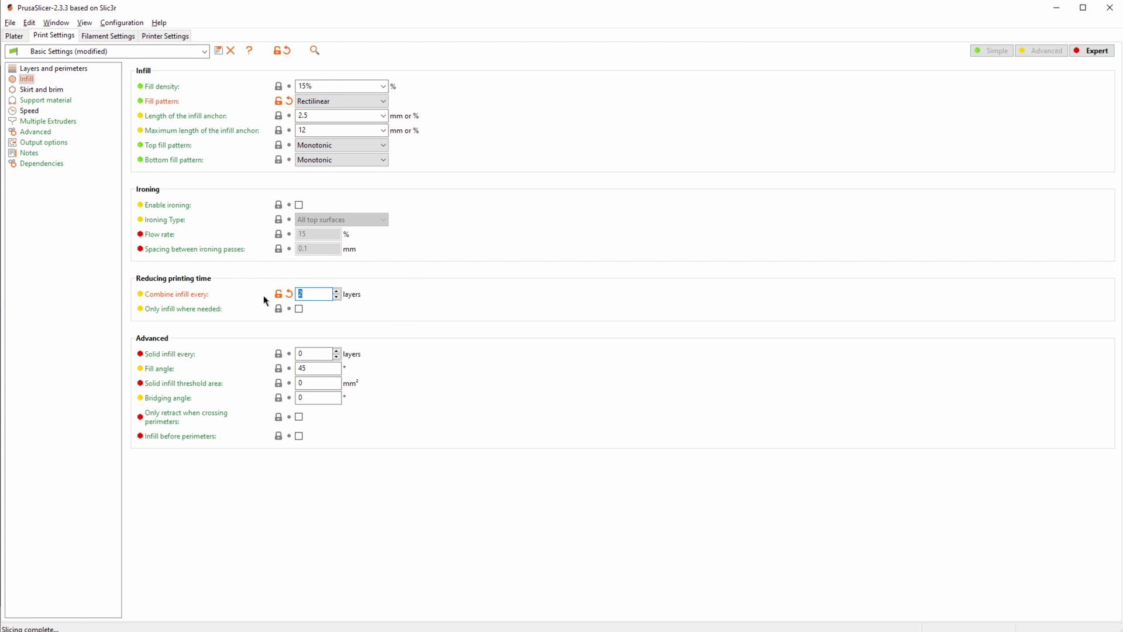
Review the perimeter, small perimeter and external perimeter speeds on the Speed page, leaving them unchanged
click(26, 112)
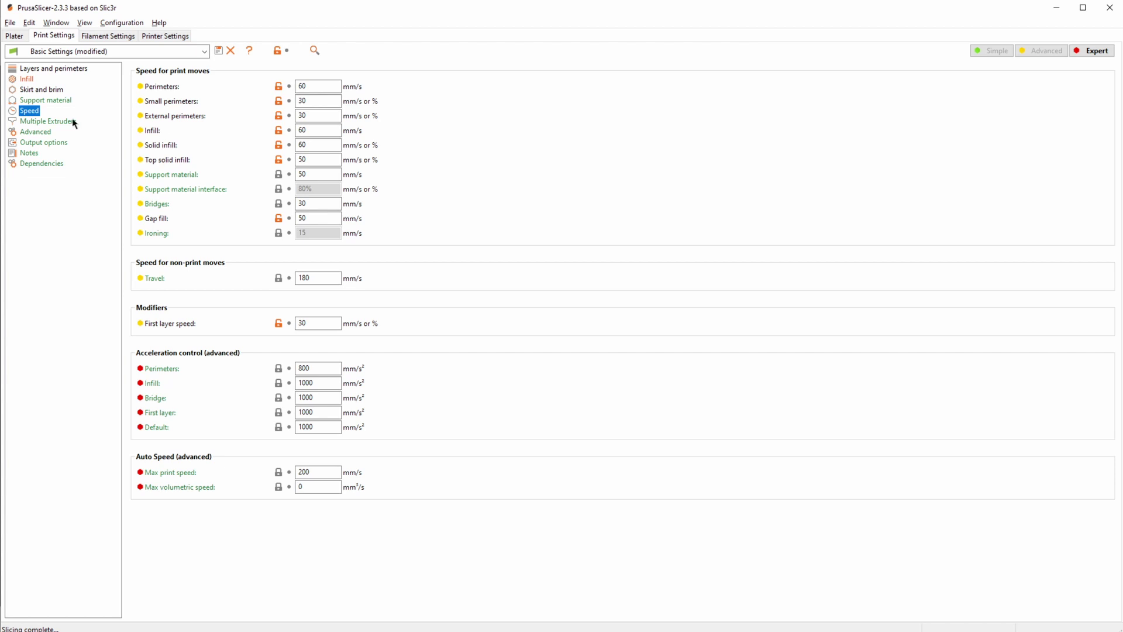
click(313, 85)
click(315, 101)
double_click(312, 115)
click(306, 101)
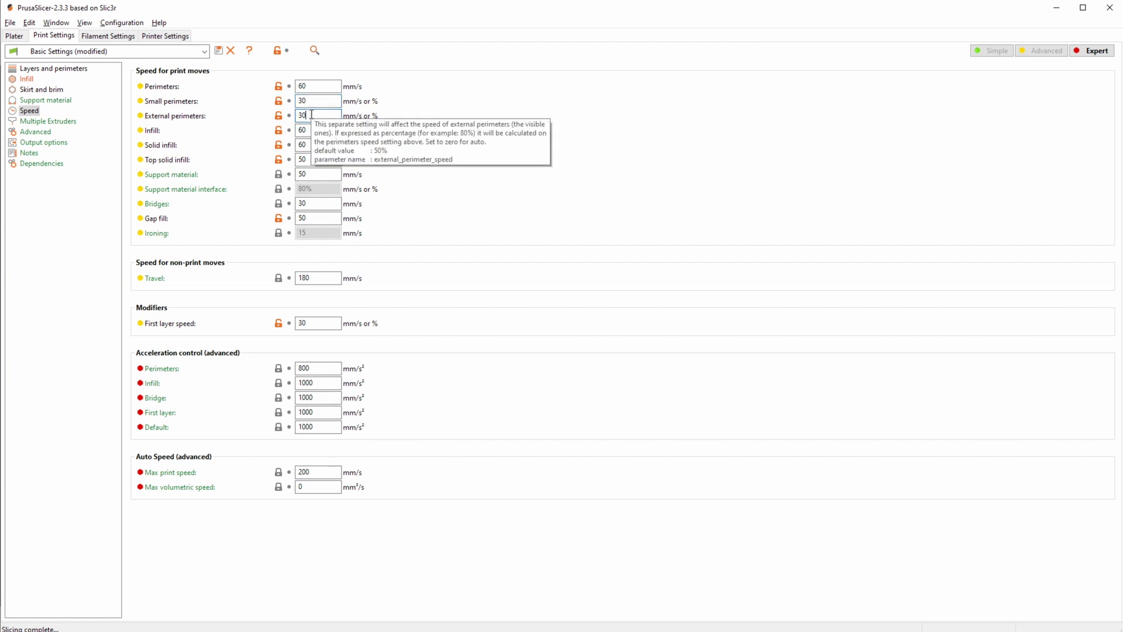
click(313, 116)
double_click(309, 115)
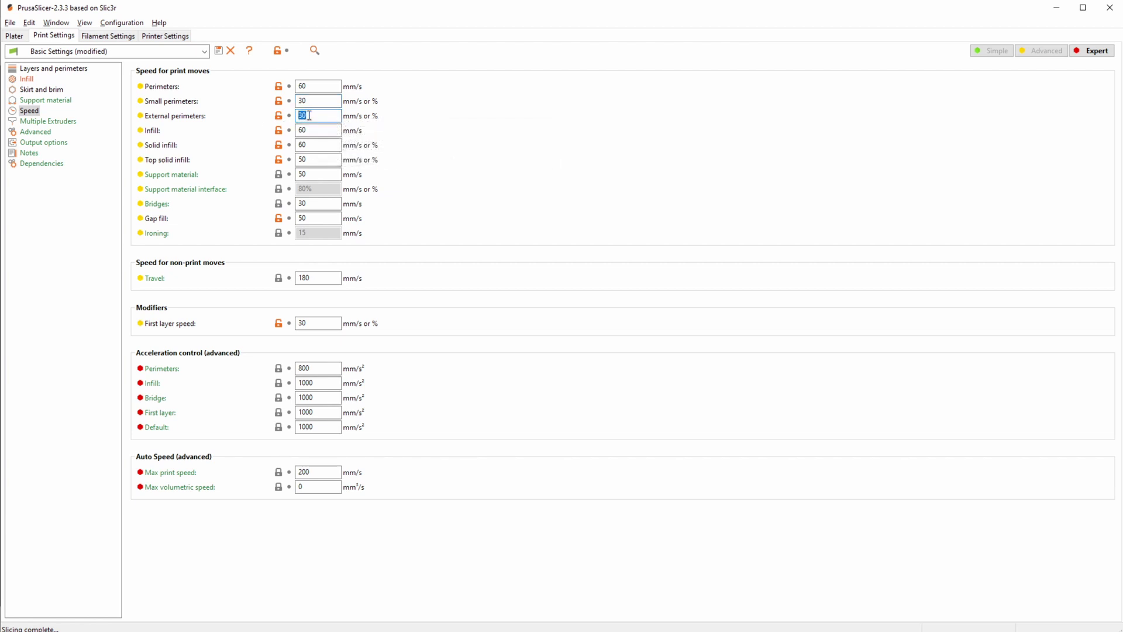
click(310, 115)
Raise infill speed to 120 mm/s and solid infill speed to 100 mm/s
key(Tab)
click(325, 133)
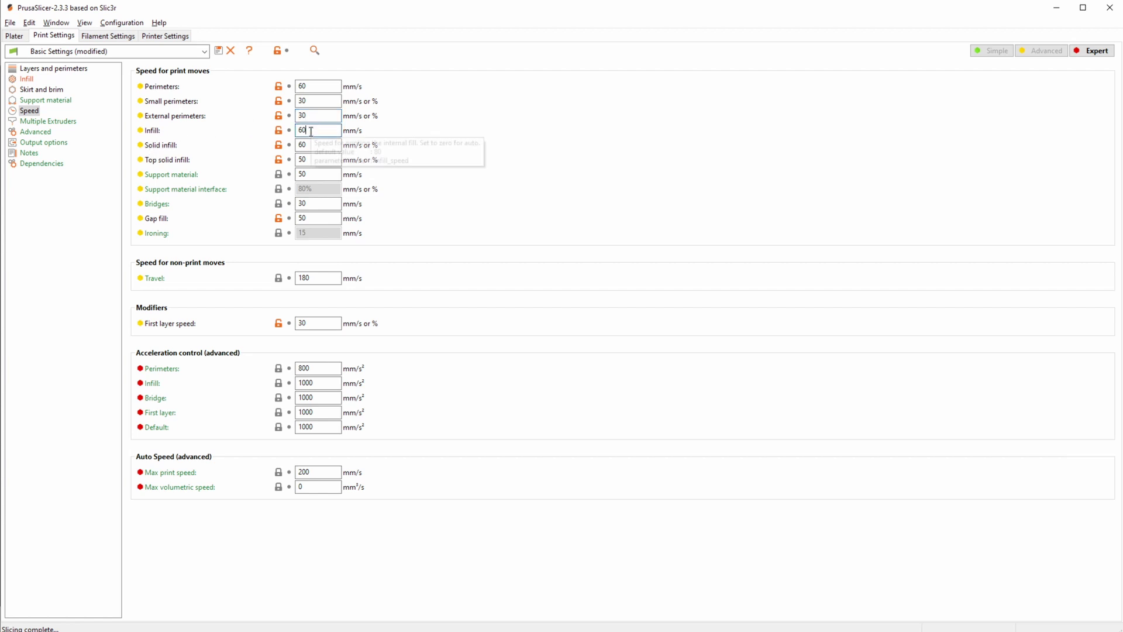
drag(310, 131, 270, 126)
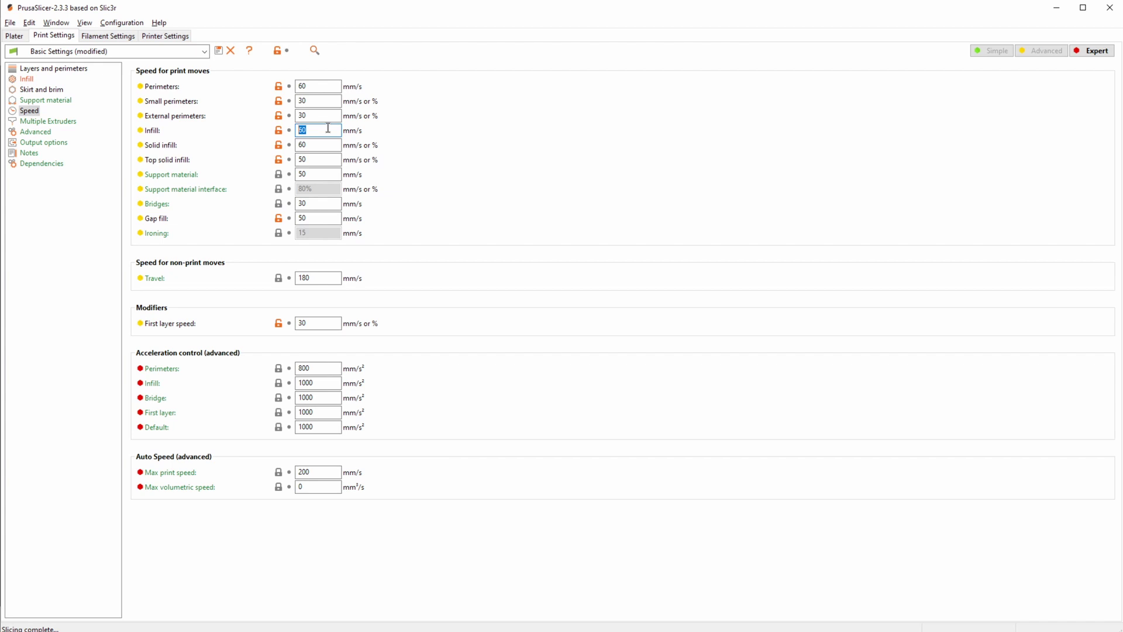
text(12)
key(Return)
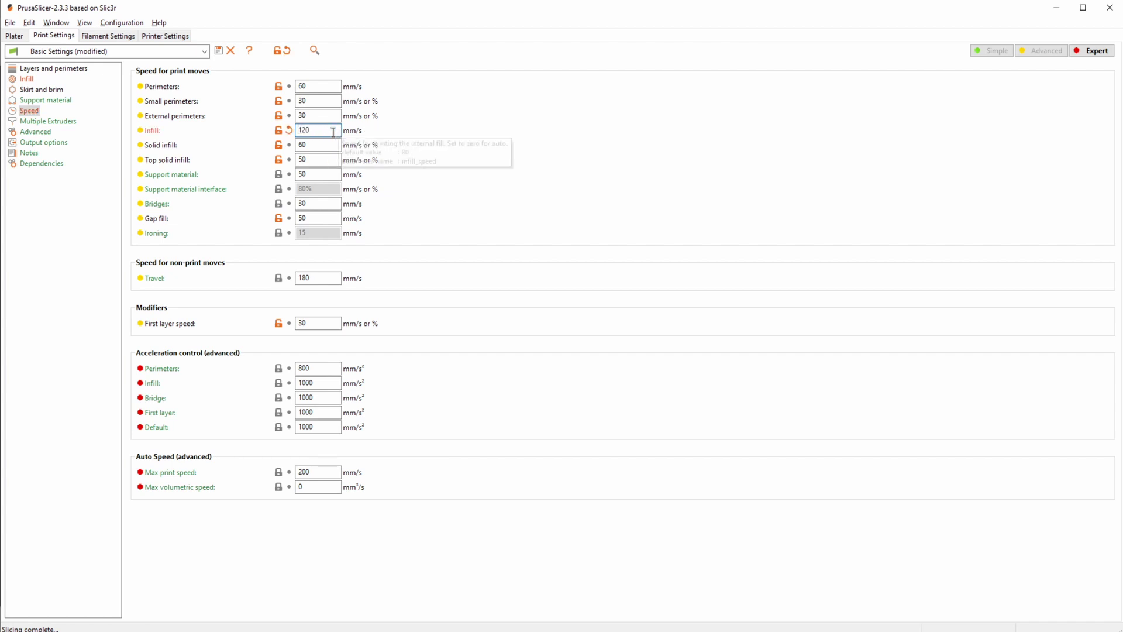
double_click(301, 145)
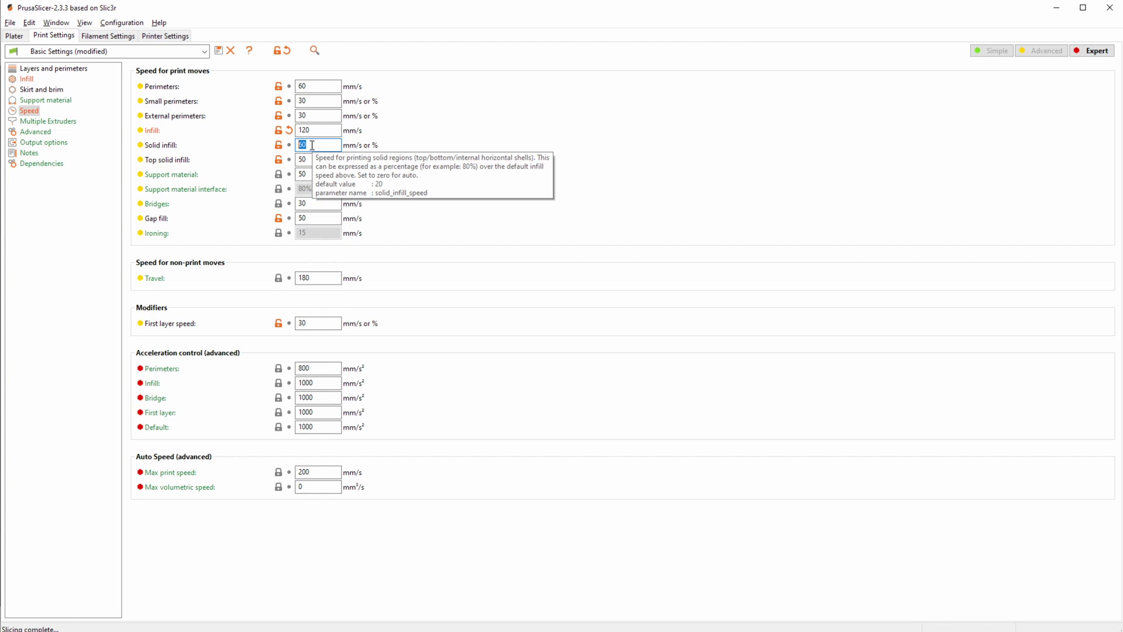
text(100)
click(304, 159)
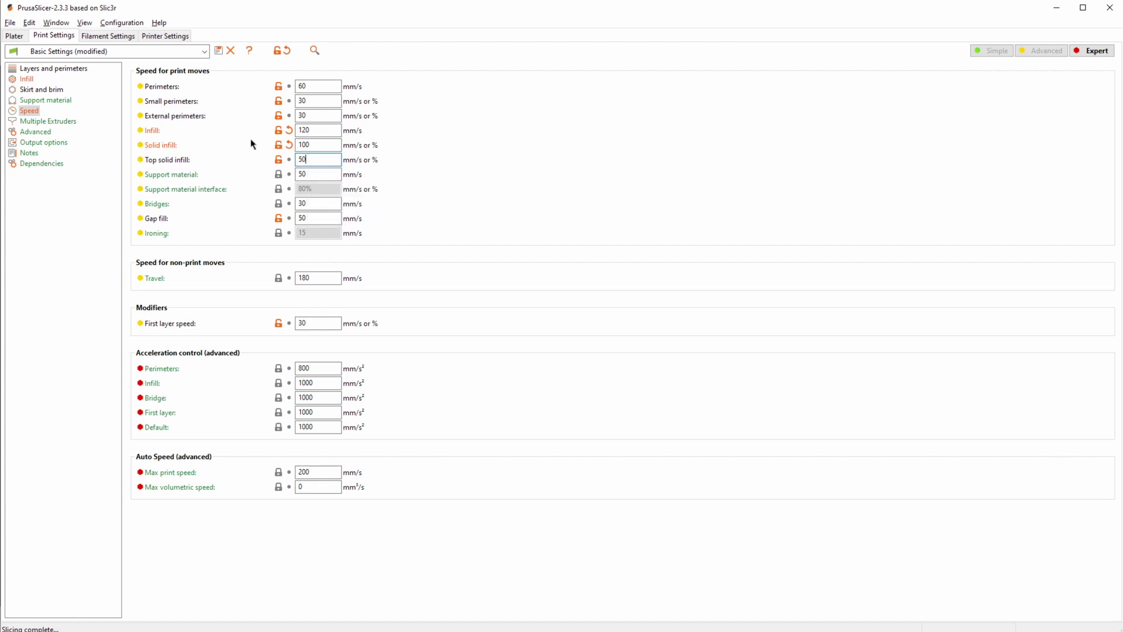
double_click(320, 86)
click(14, 36)
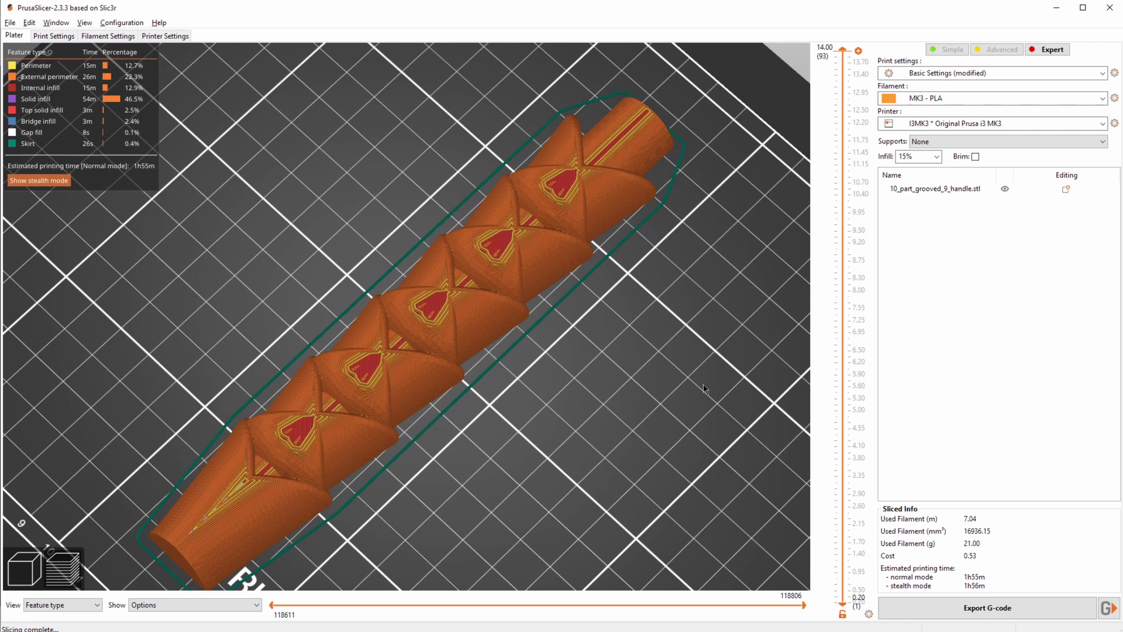
Confirm the 1h55m estimate in the preview, then return to the 3D model view of the bed
click(49, 40)
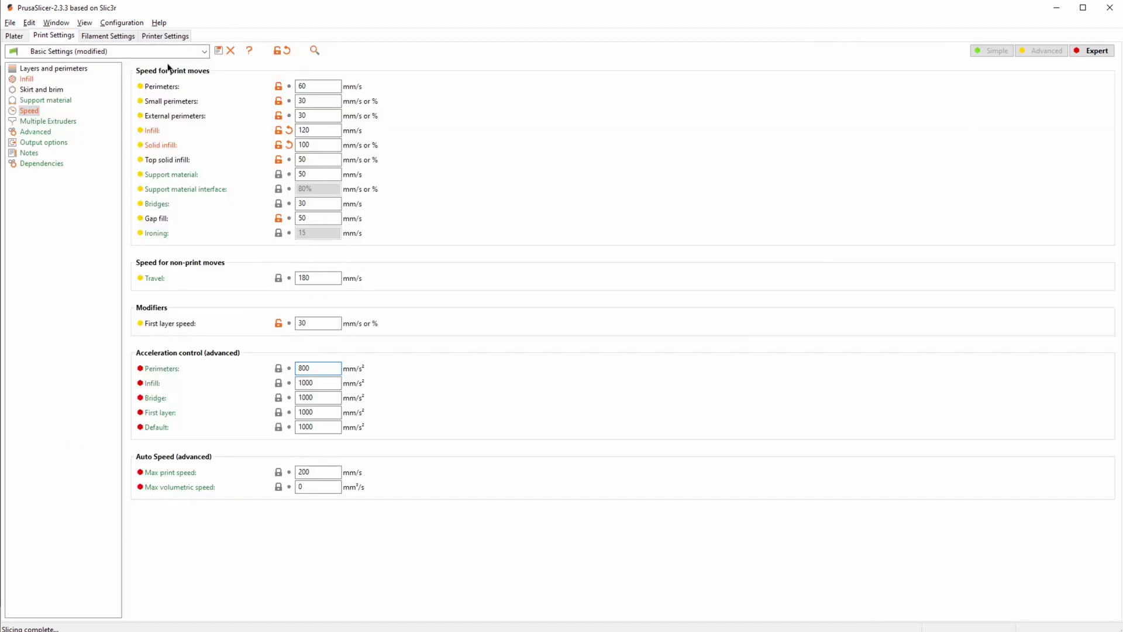
click(23, 36)
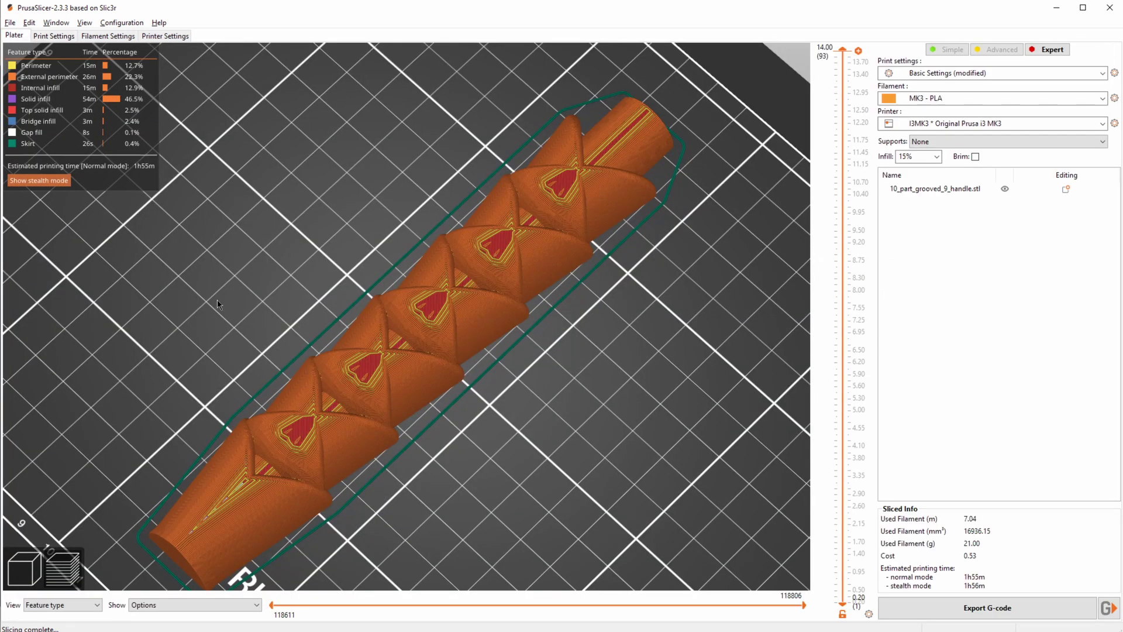
click(23, 567)
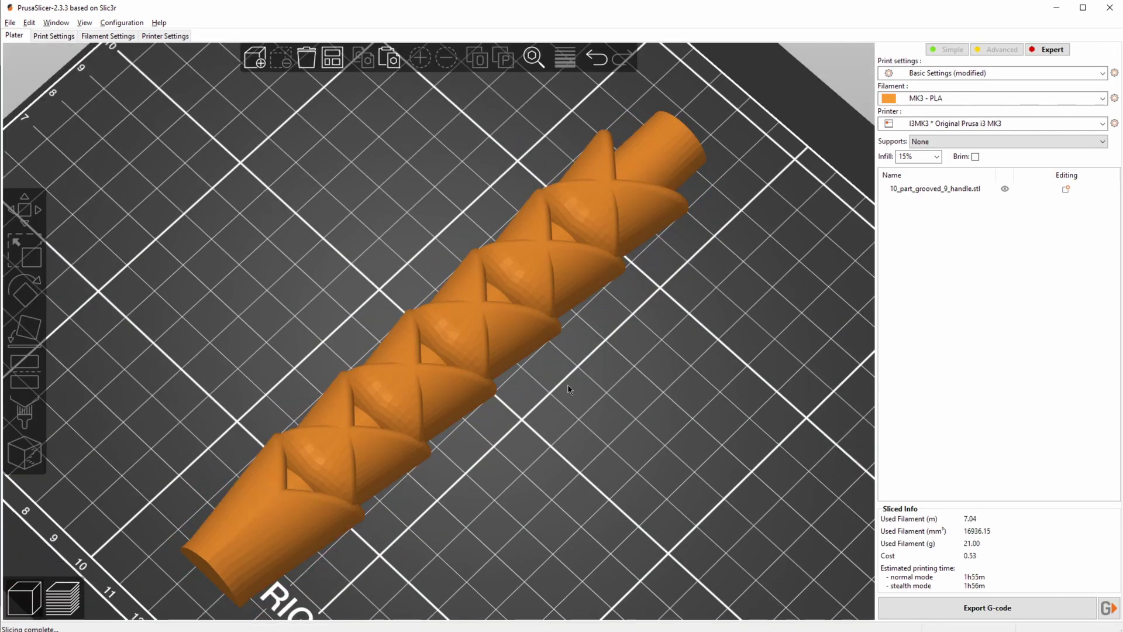
scroll(570, 380, down, 3)
drag(571, 376, 609, 334)
scroll(290, 507, up, 5)
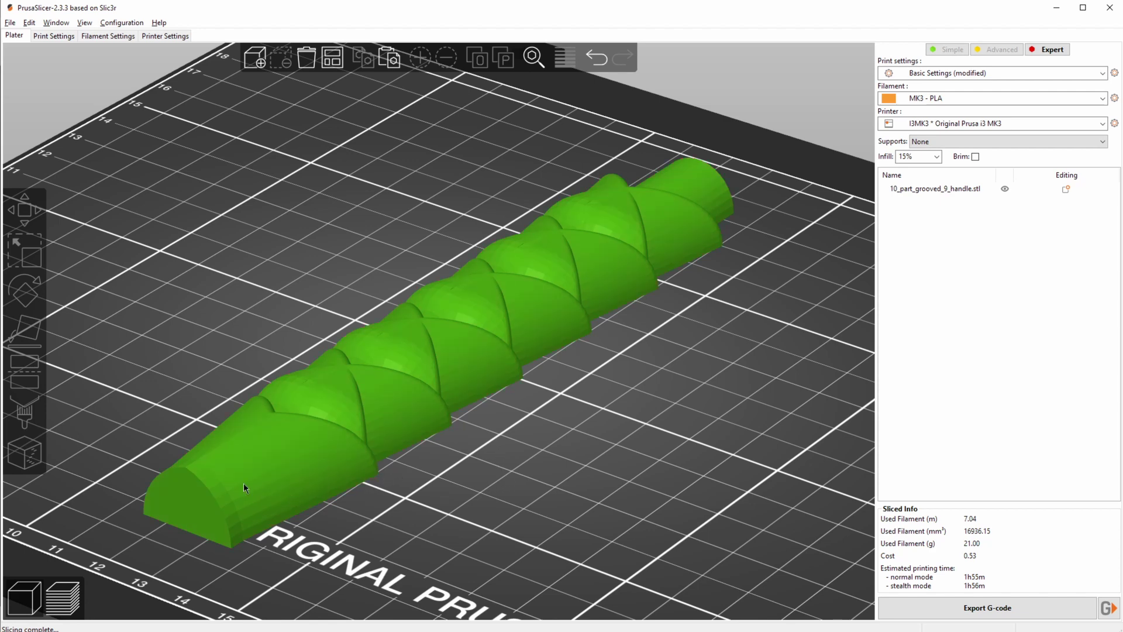
Set layer height to 0.2 mm, reslice for a 1h45m estimate, and select the handle
click(56, 36)
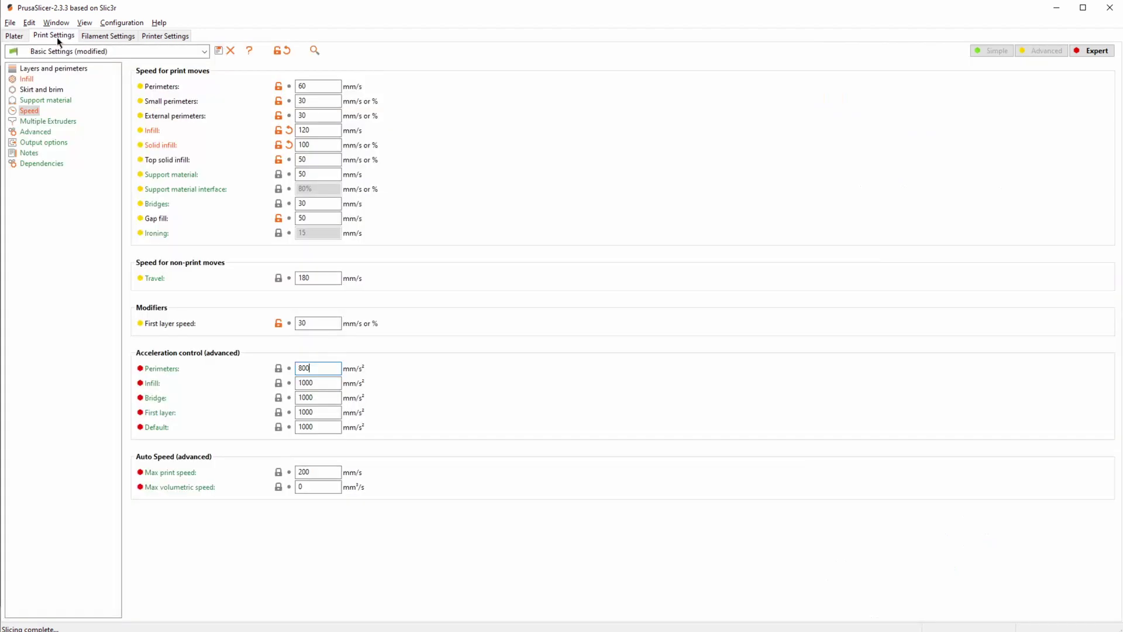
click(53, 69)
double_click(318, 82)
text(0.2)
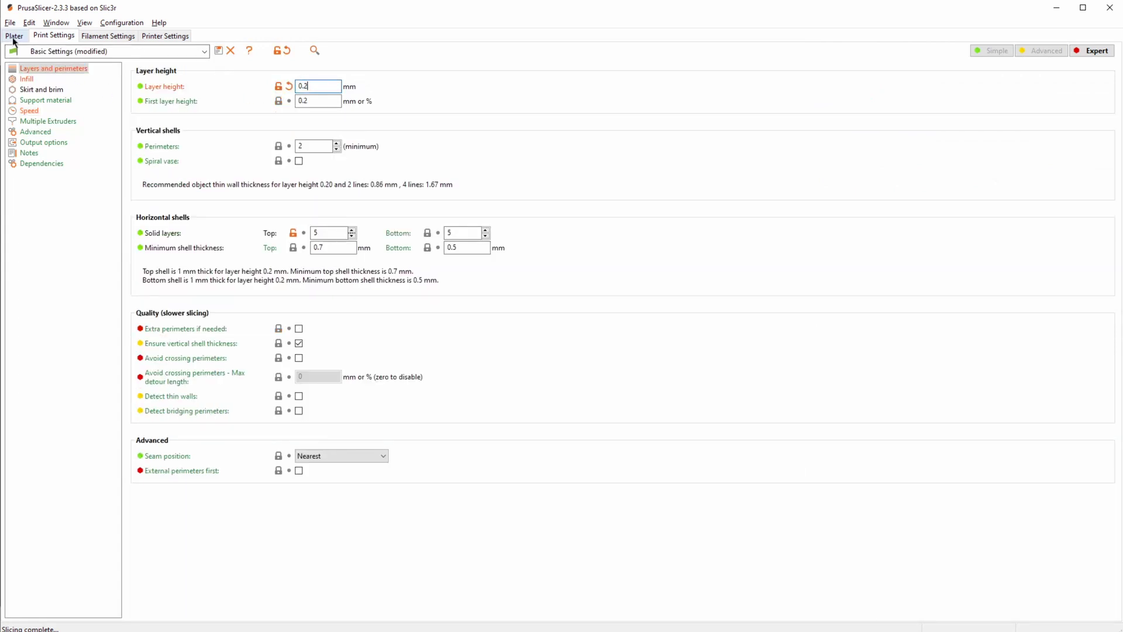
click(13, 36)
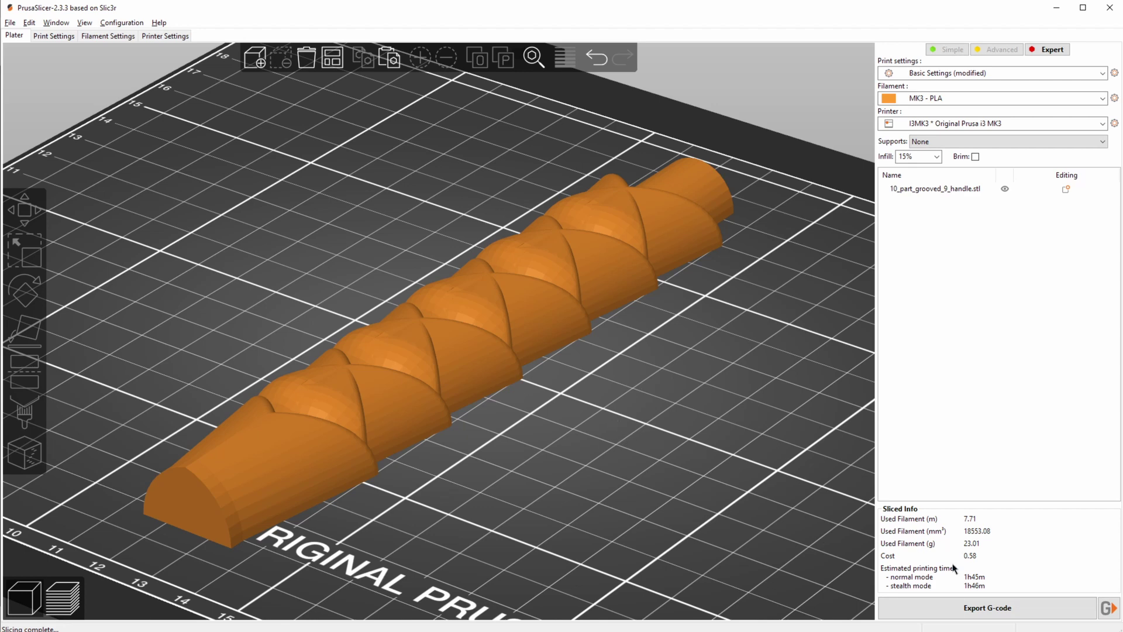
click(187, 520)
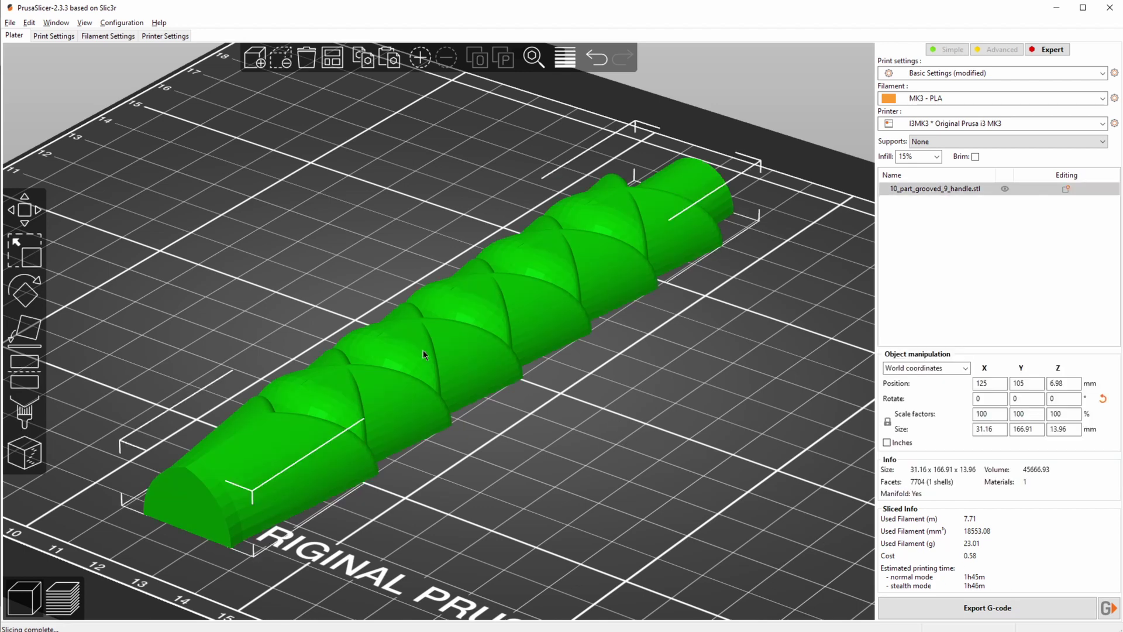
click(566, 55)
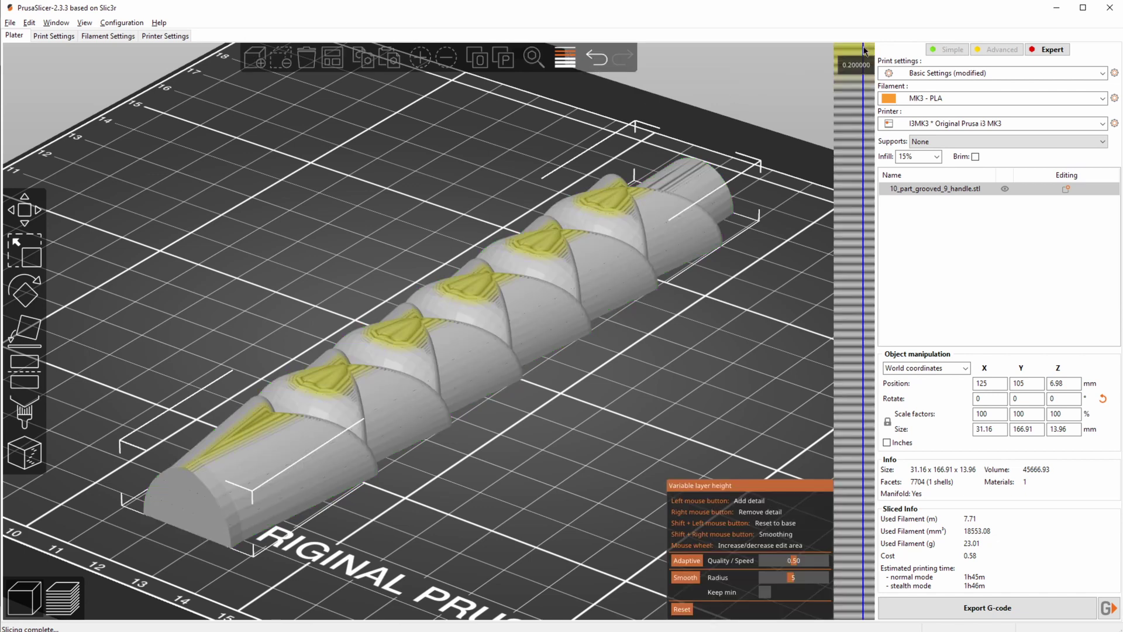
Apply an adaptive variable layer height profile to the handle and smooth it, giving 2h11m
drag(864, 50, 865, 140)
click(686, 578)
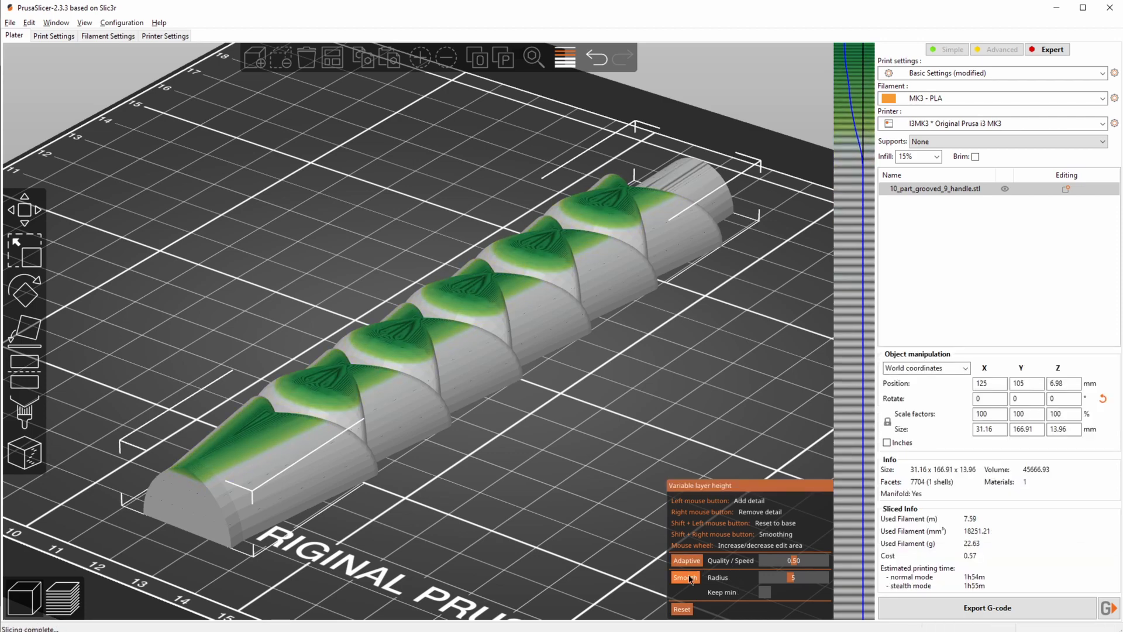
scroll(395, 319, up, 6)
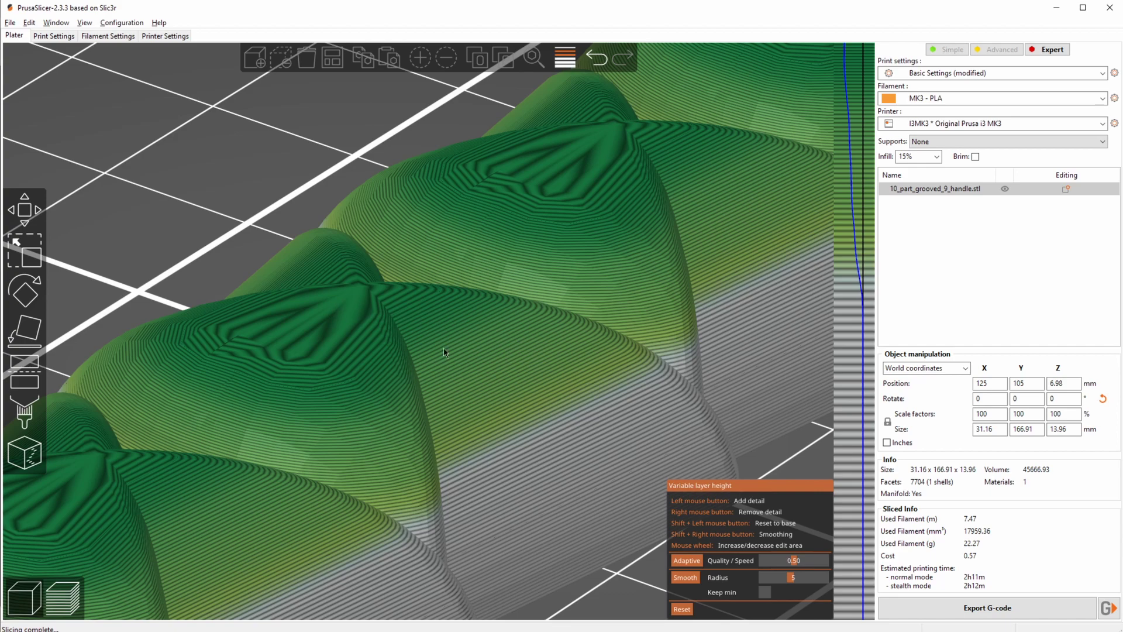
scroll(444, 348, down, 5)
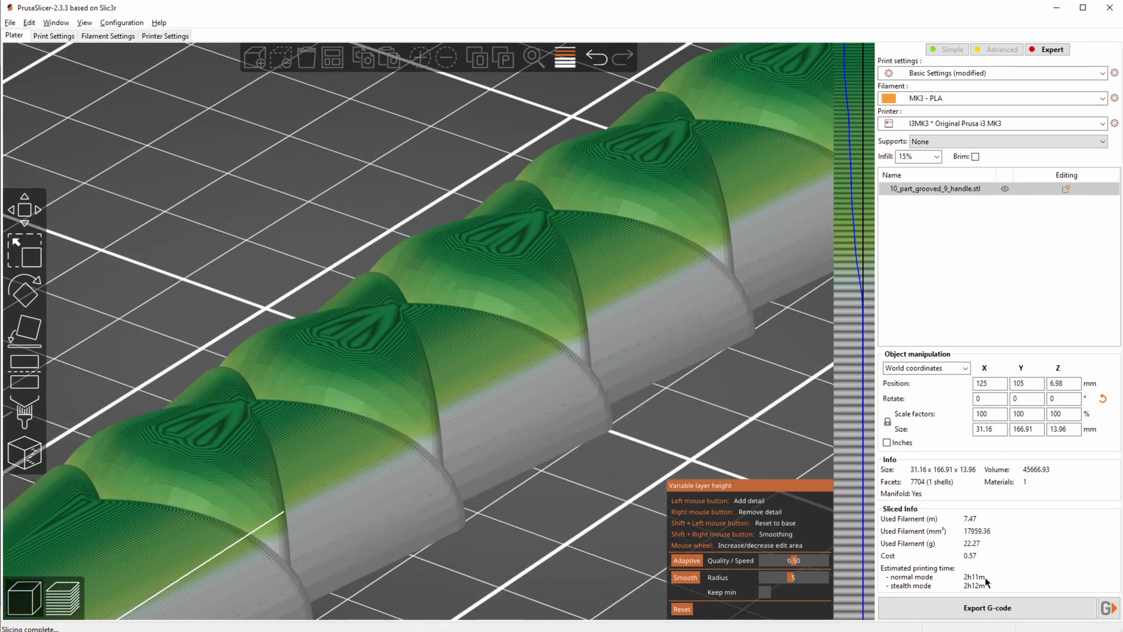
Inspect the sliced variable-layer-height handle in Preview, showing the 2h11m time breakdown by feature
click(49, 588)
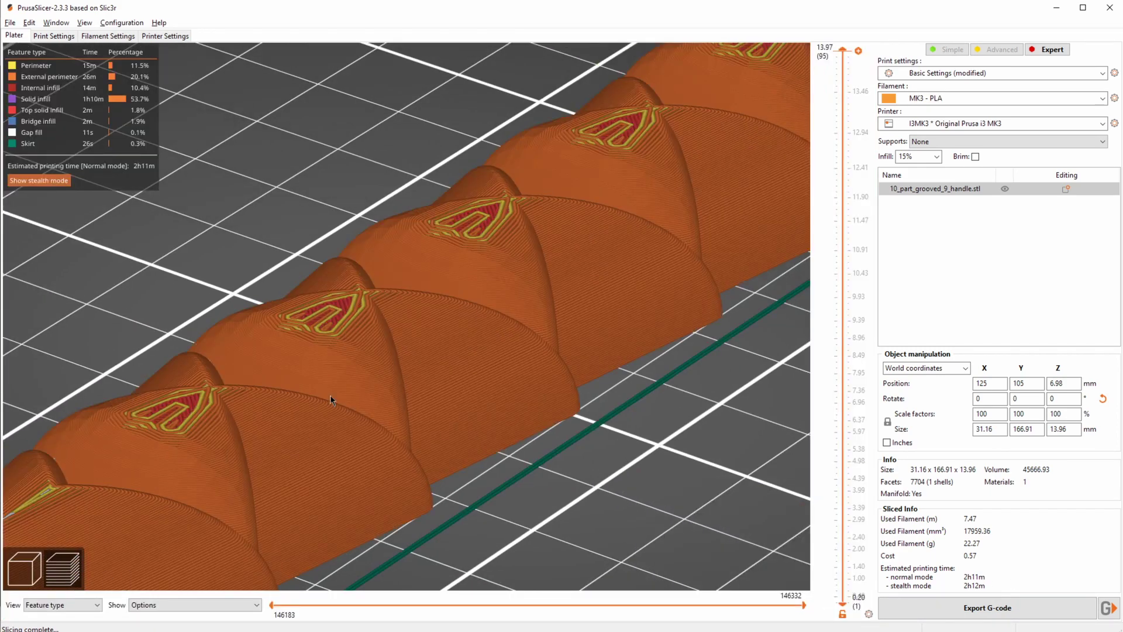
scroll(271, 326, up, 5)
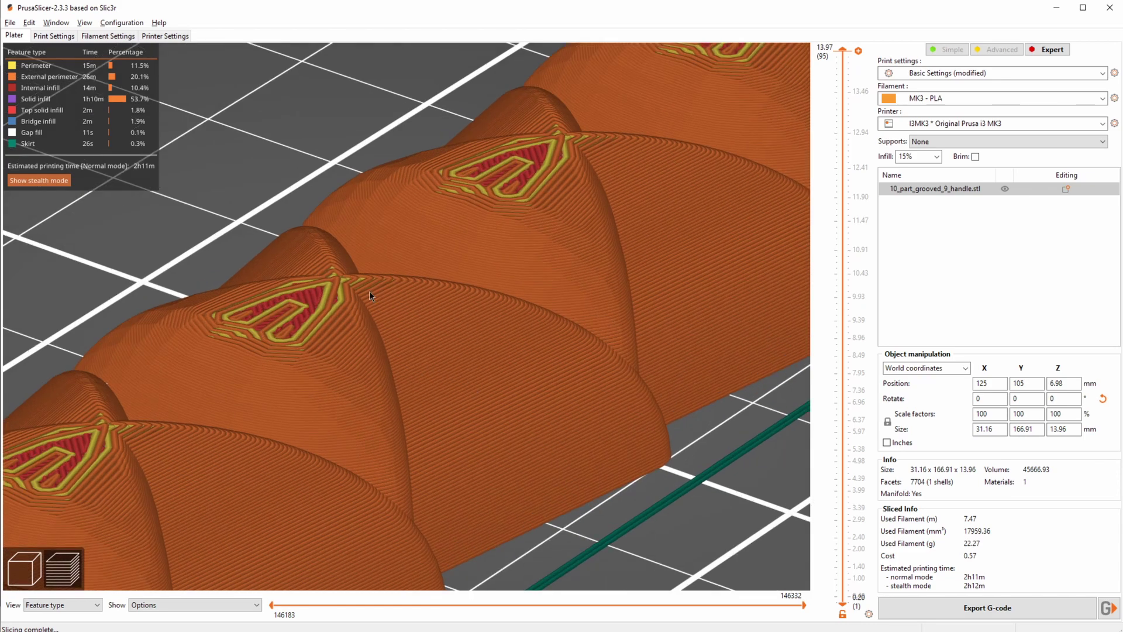
scroll(366, 306, down, 4)
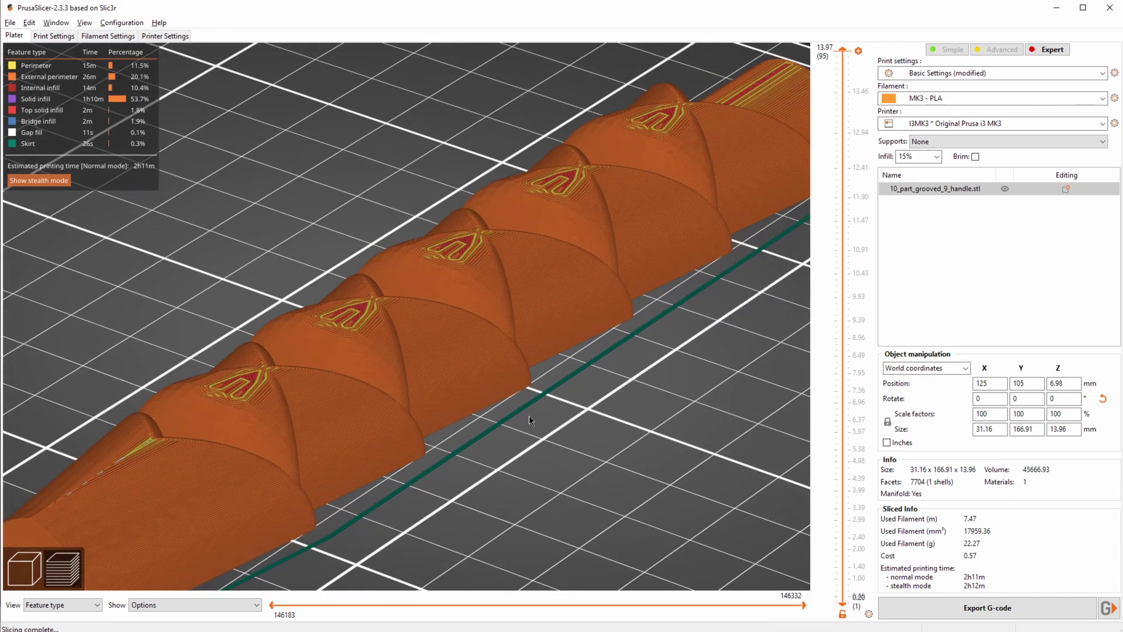
scroll(529, 415, down, 5)
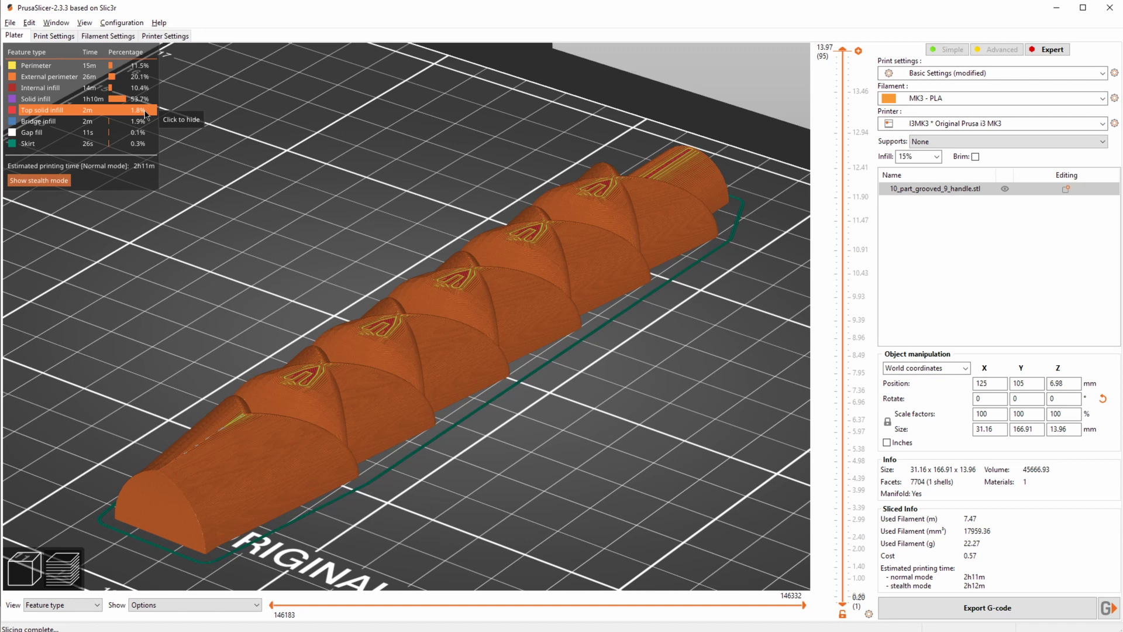
click(92, 100)
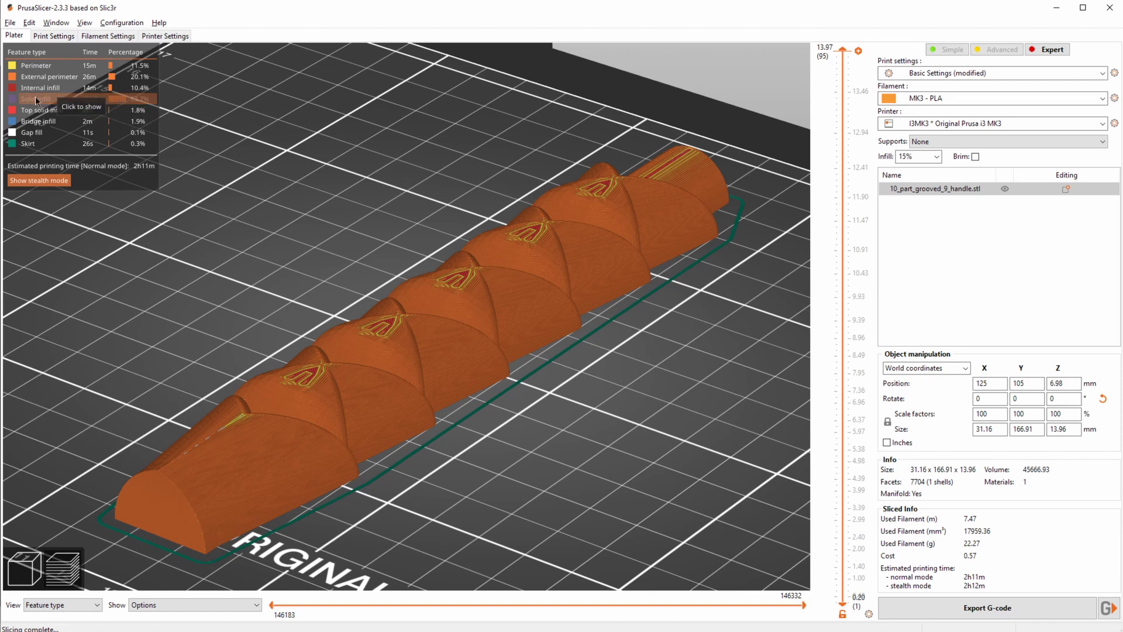
click(92, 101)
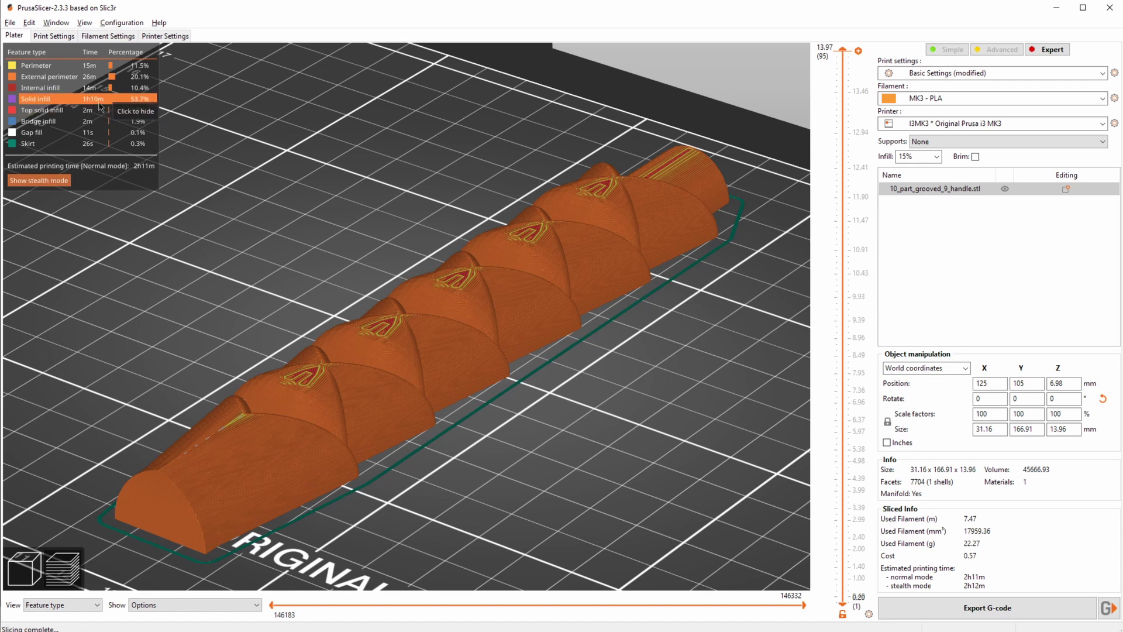